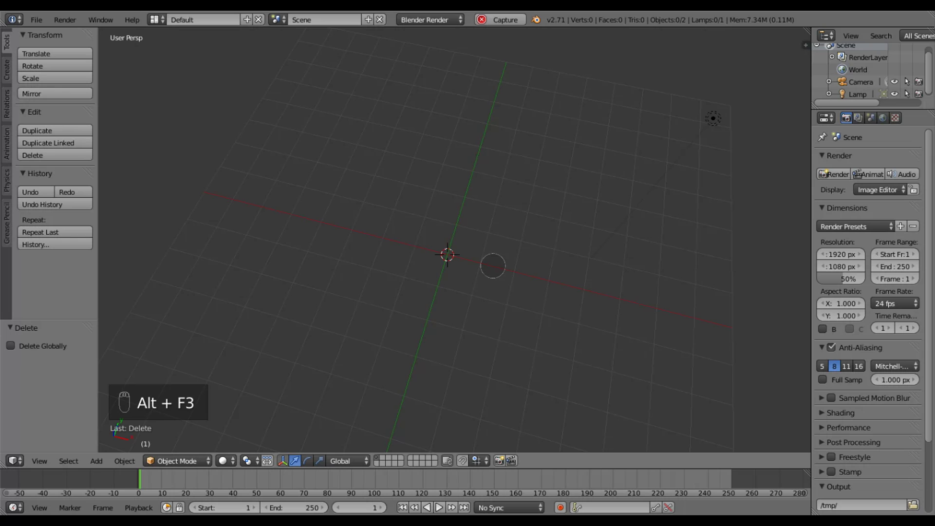
Step: Add a Text object at the 3D cursor at the scene origin
key("shift+a")
mouse_move(493, 266)
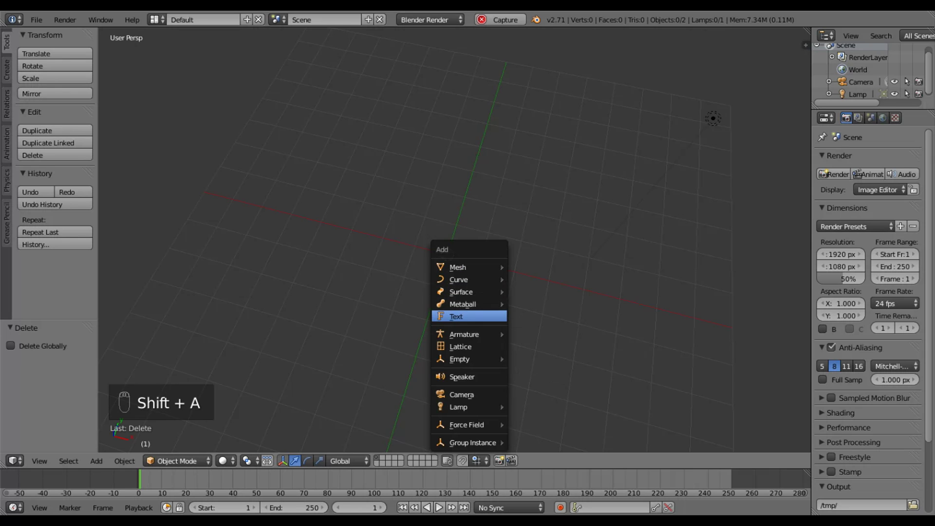
left_click(473, 317)
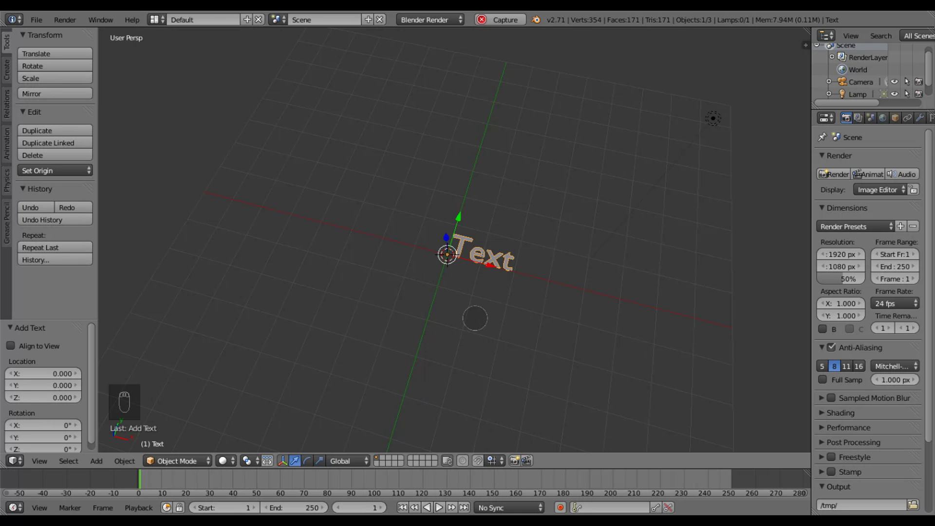
Step: Widen the Properties editor and browse for the text's Regular font in the Text data settings
left_click_drag(812, 292, 763, 293)
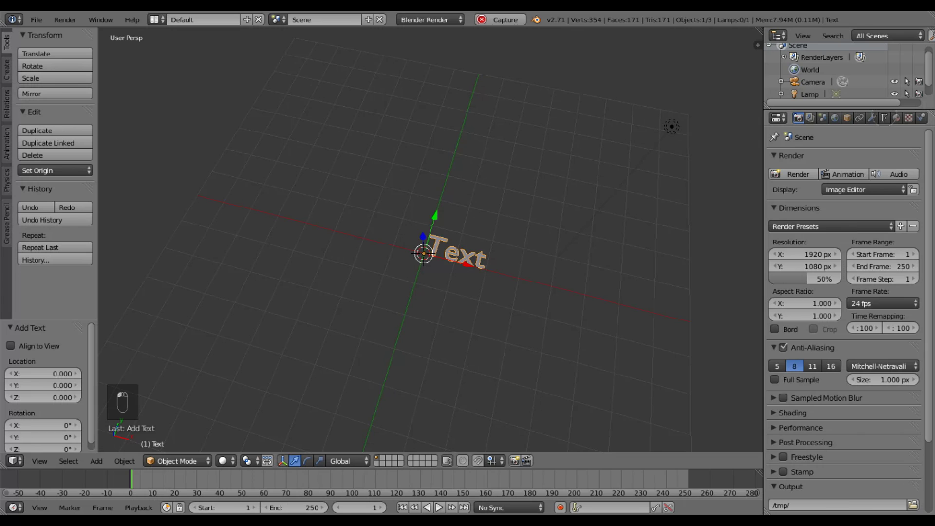
left_click(884, 117)
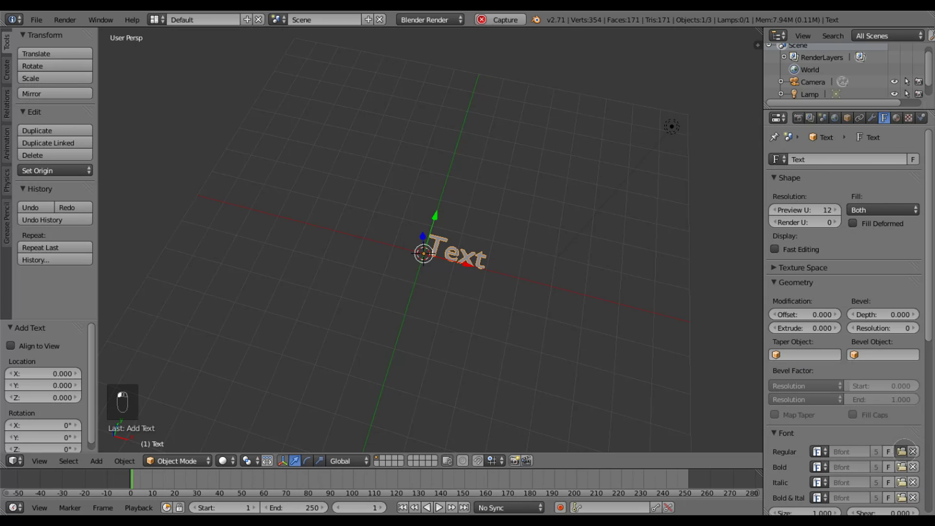
left_click(902, 452)
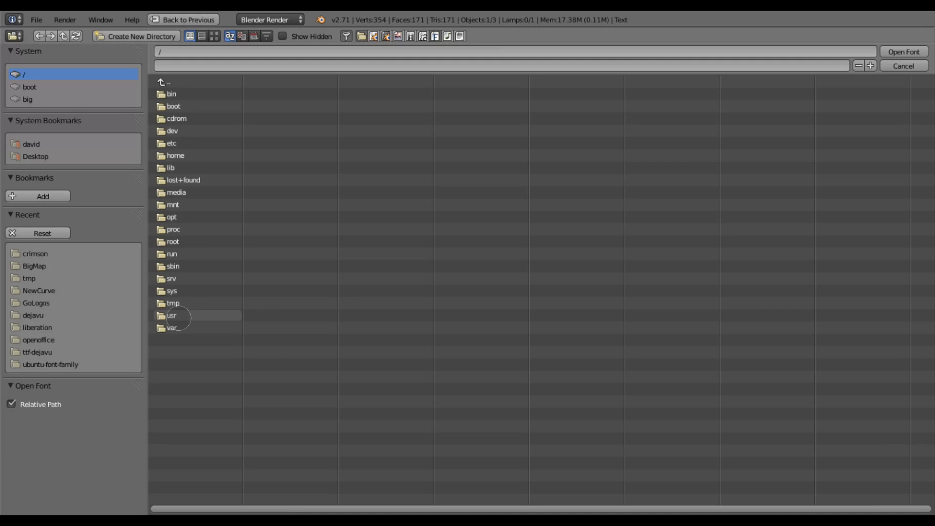
Step: Load Crimson-Bold.otf from /usr/share/fonts/opentype/crimson as the text's regular font
left_click(172, 316)
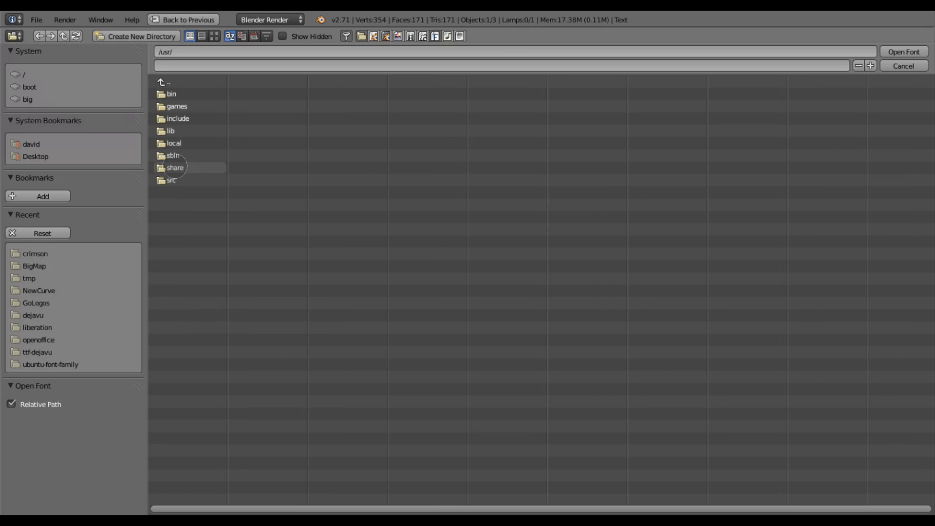
left_click(175, 168)
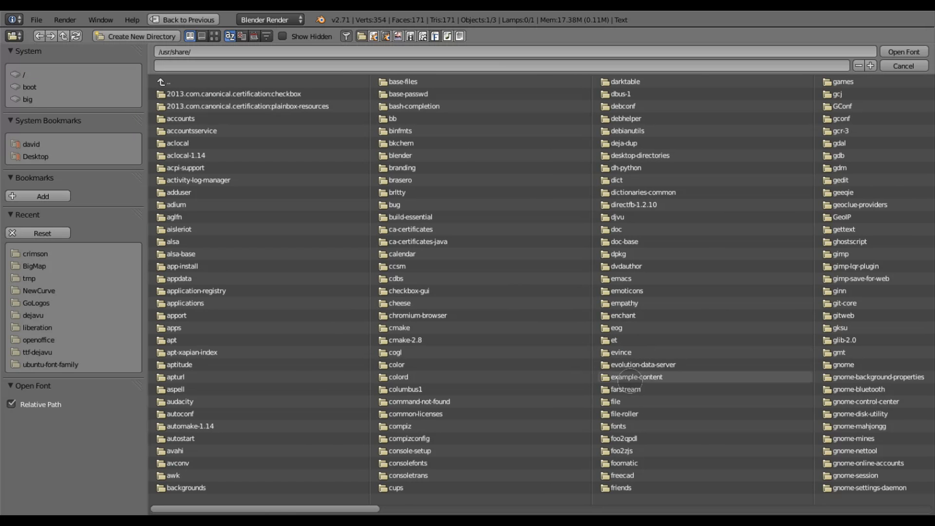
left_click(619, 427)
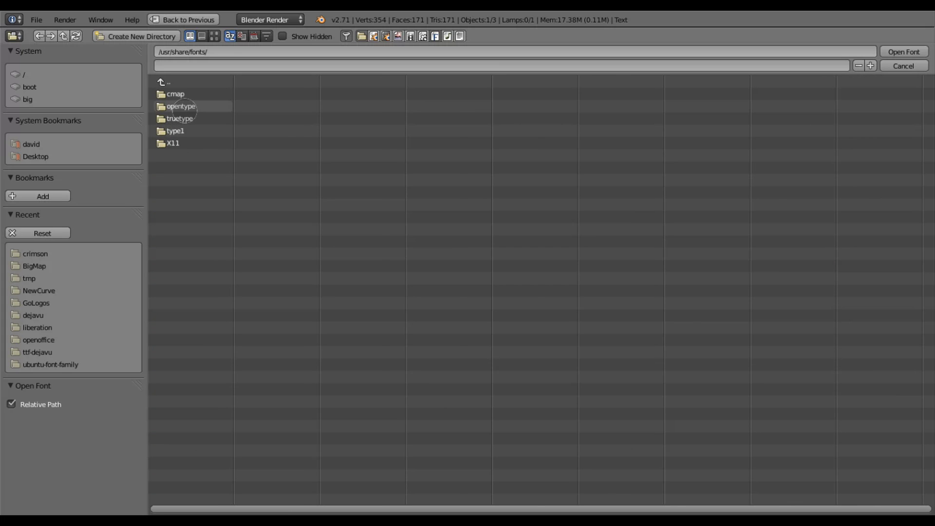
left_click(185, 107)
left_click(187, 94)
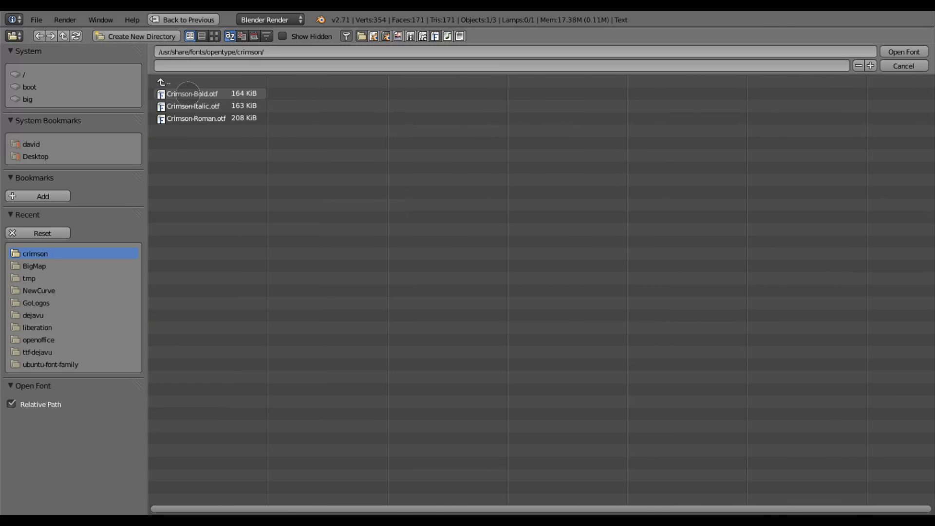
double_click(187, 94)
scroll(459, 258, "up", 5)
scroll(459, 259, "up", 2)
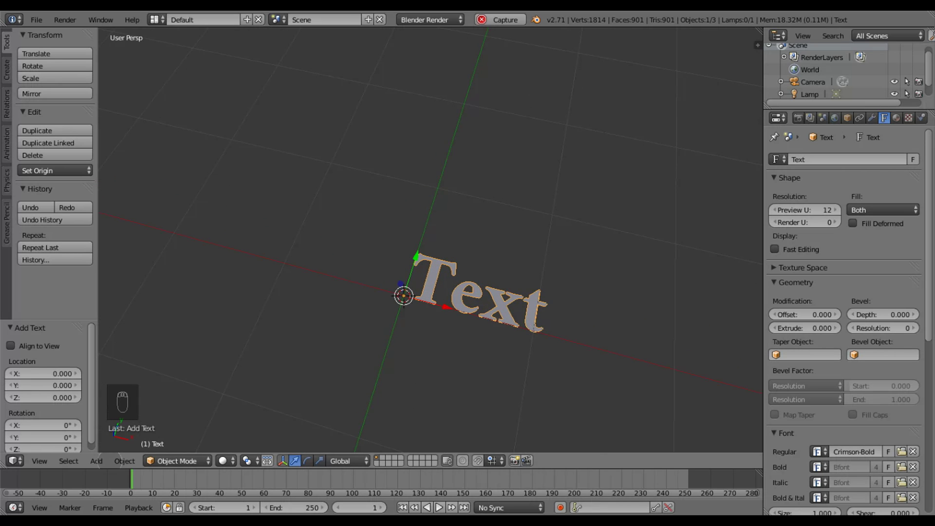
Step: Set the text's origin to its geometry via Object > Transform > Origin to Geometry
left_click(125, 460)
mouse_move(147, 404)
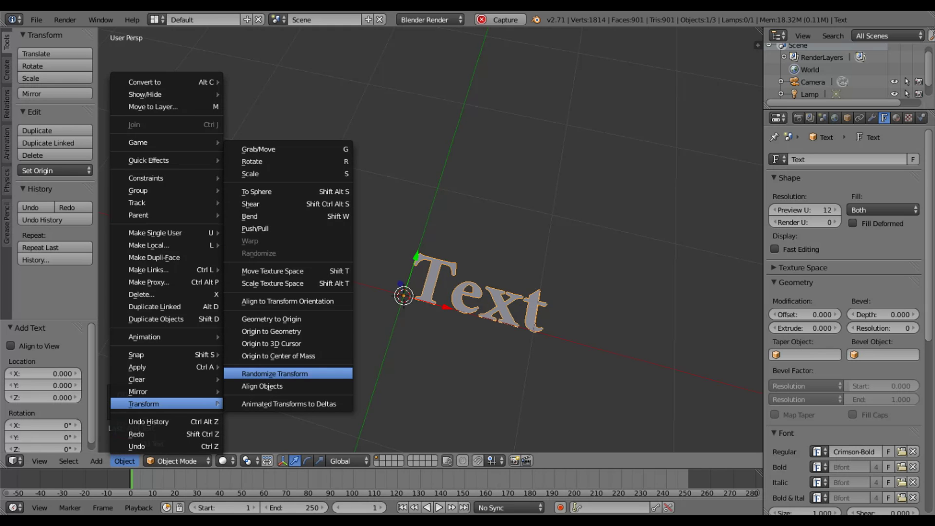
left_click(283, 332)
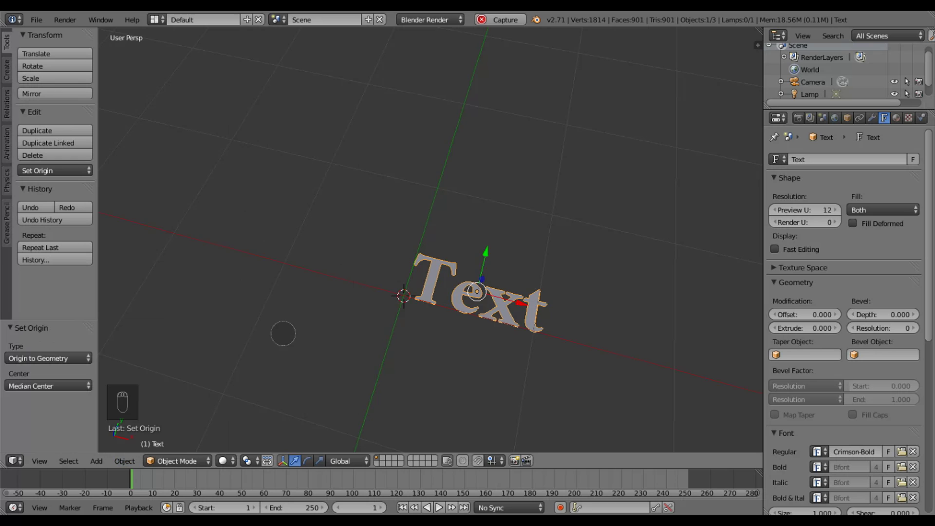
Step: Snap the text onto the 3D cursor with Selection to Cursor
key("shift+s")
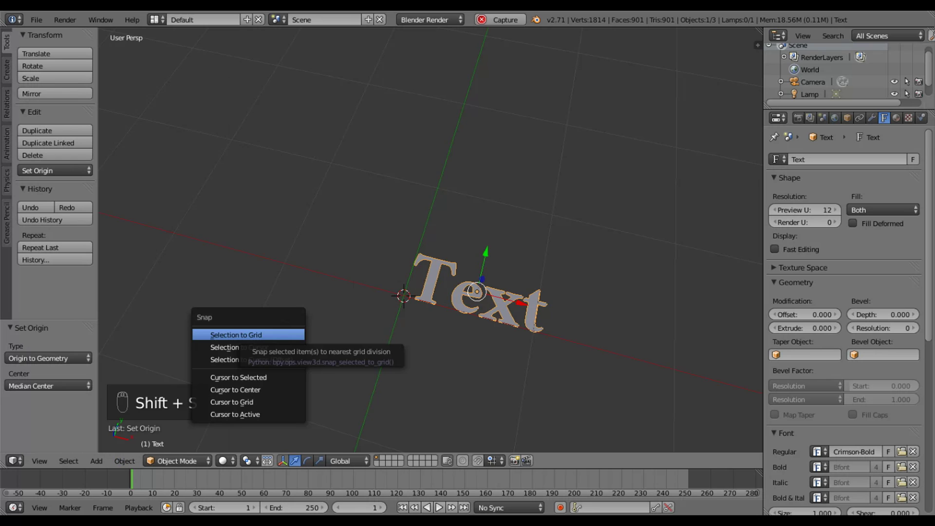
left_click(262, 347)
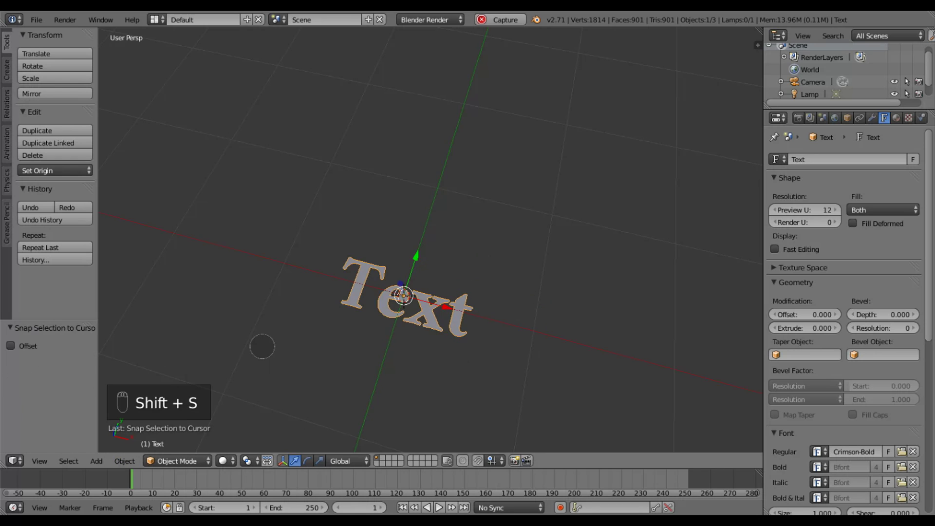
key("shift+a")
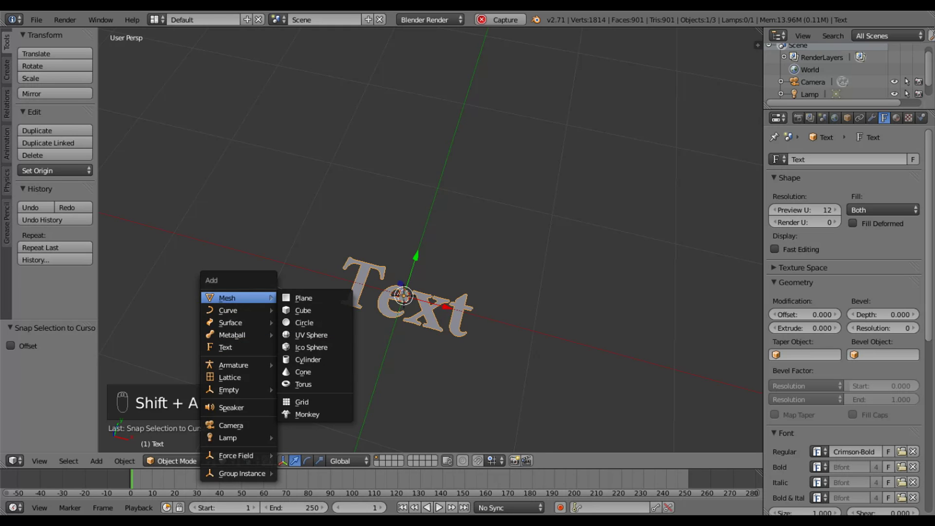
Step: Add a plane, switch to wireframe view, and scale it to 0.5 along Y
left_click(288, 298)
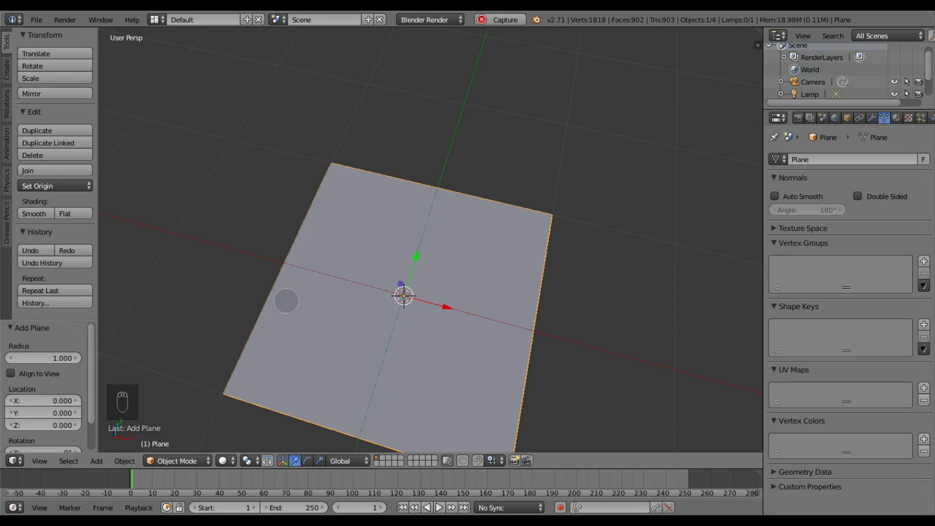
key("z")
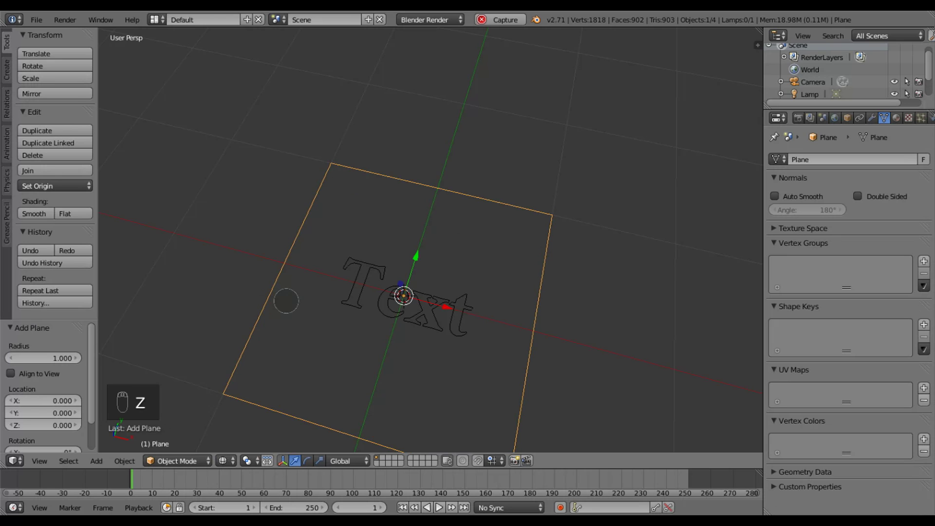
key("s")
key("y")
type(".5")
key("Return")
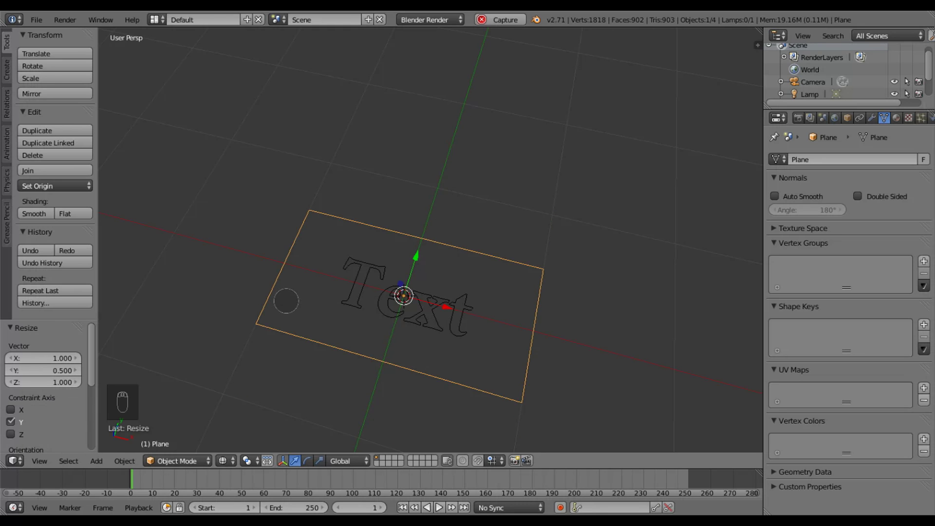
Step: In Edit Mode, select the plane's top and bottom edges and subdivide between them
key("Tab")
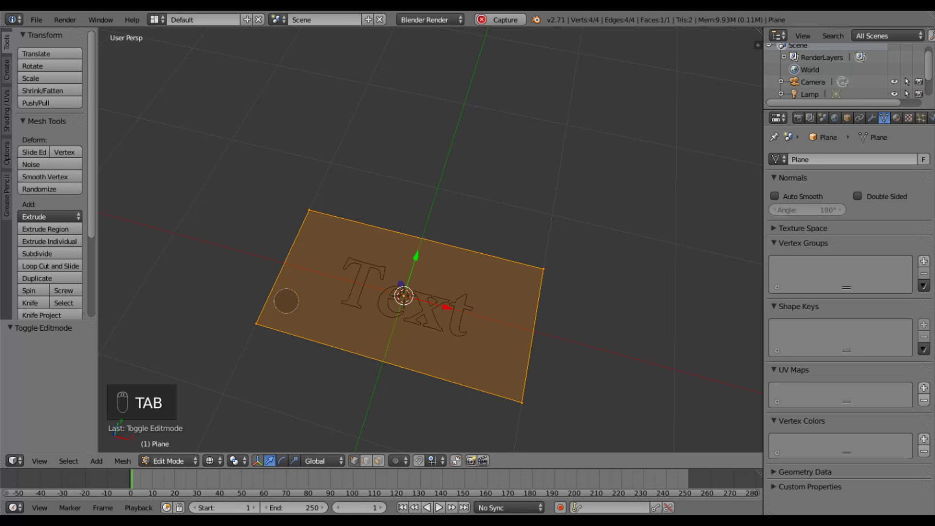
key("a")
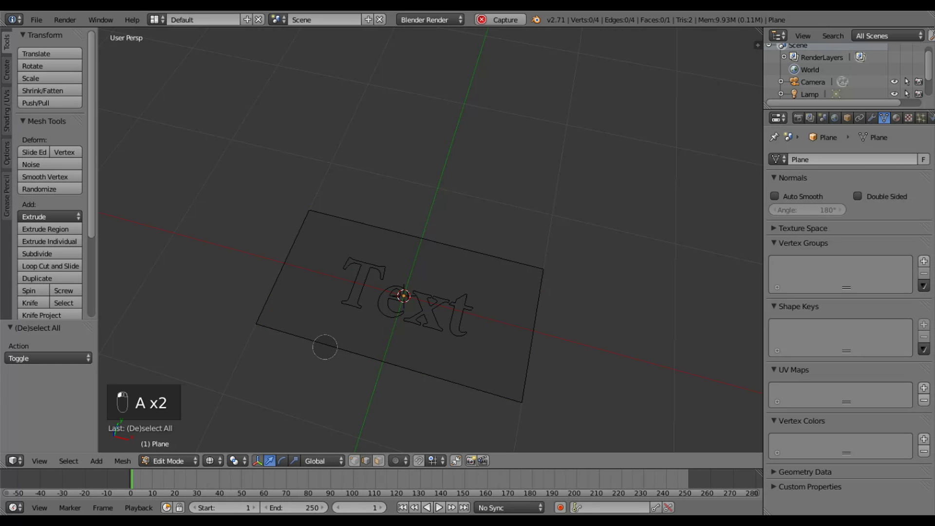
right_click(382, 361)
right_click(363, 220, "shift")
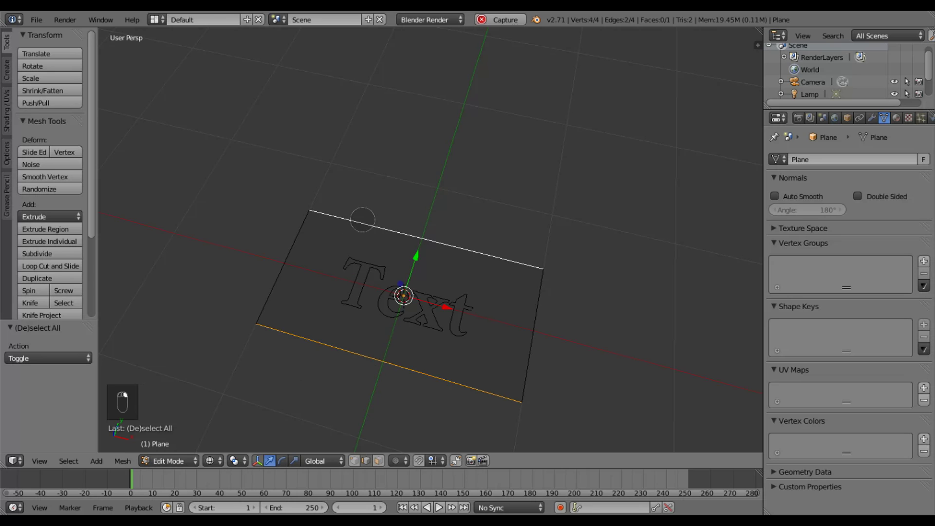
left_click(47, 254)
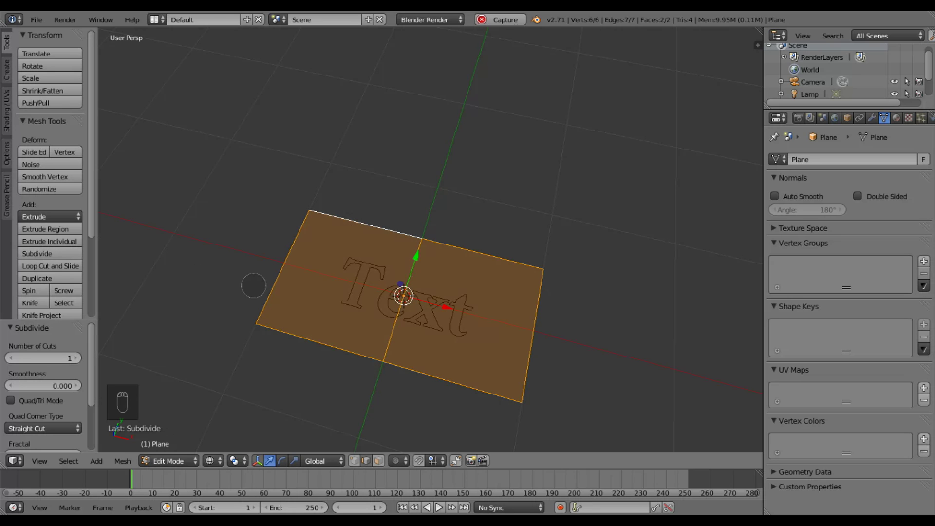
Step: Subdivide the whole plane with 150 cuts and return to Object Mode
key("a")
key("a")
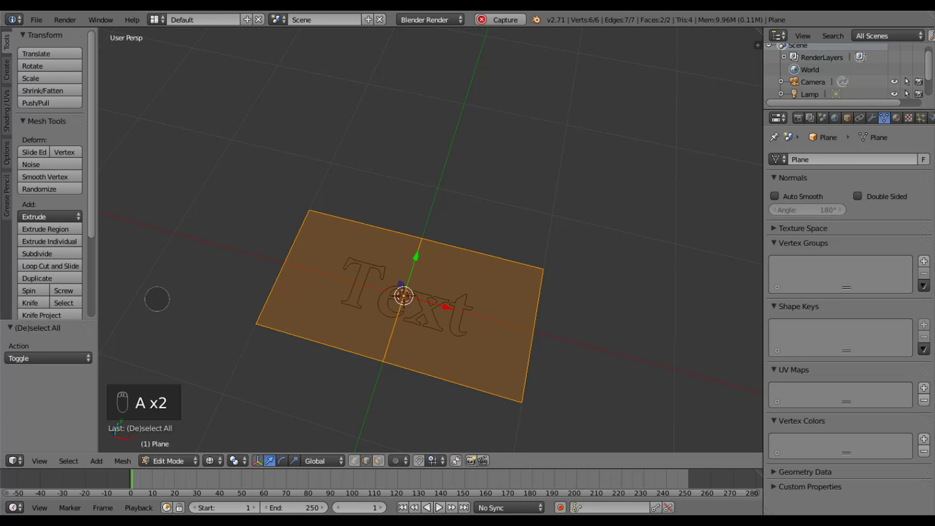
left_click(47, 254)
left_click(58, 357)
type("150")
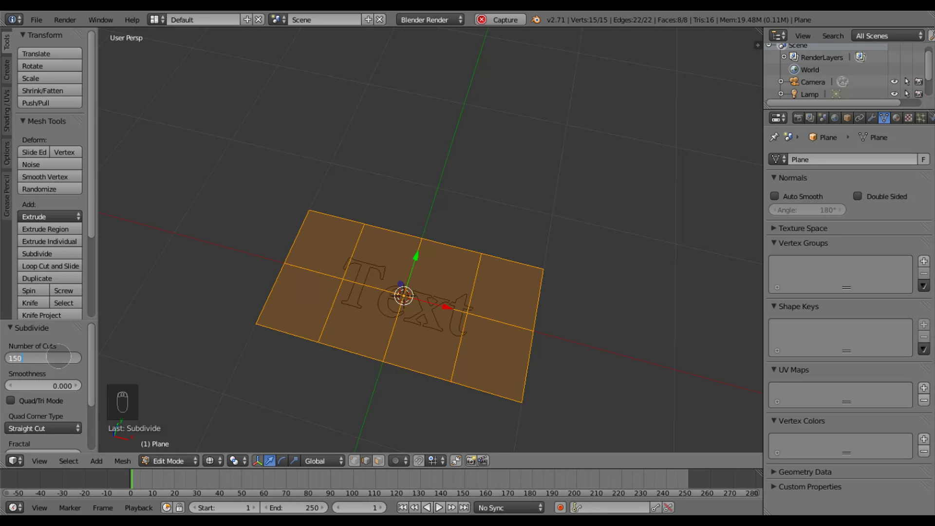
key("Return")
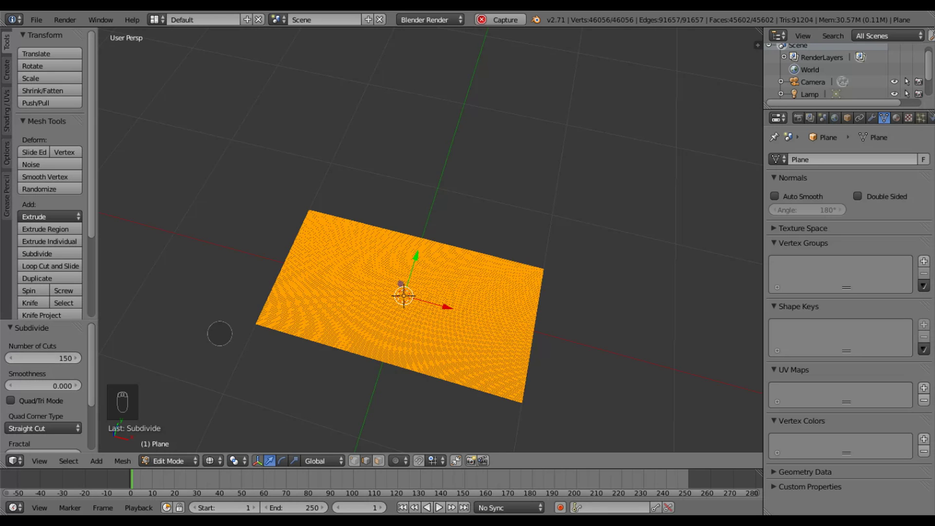
scroll(381, 305, "up", 5)
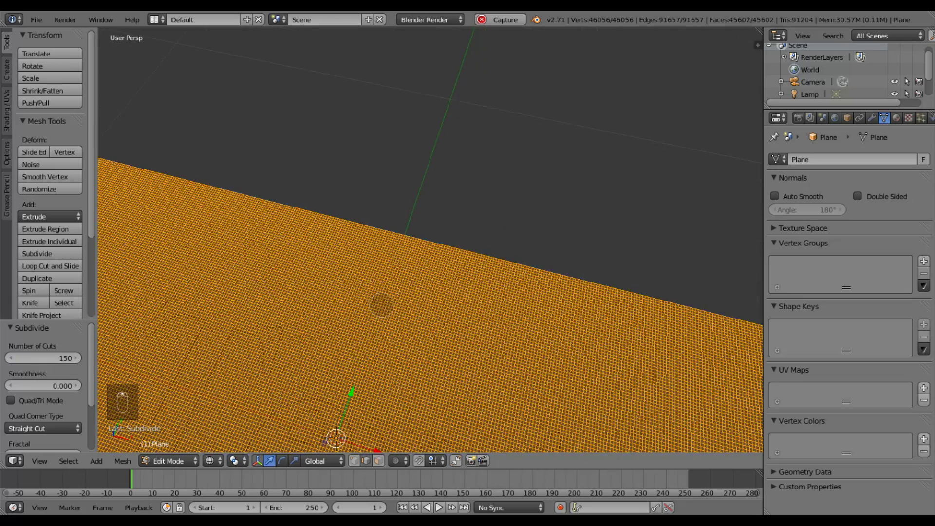
scroll(412, 238, "up", 4)
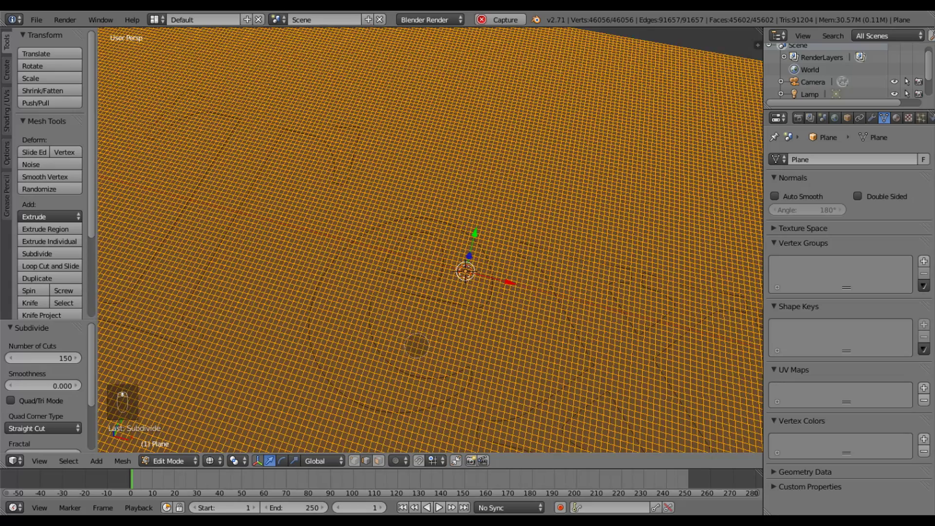
scroll(460, 278, "up", 5)
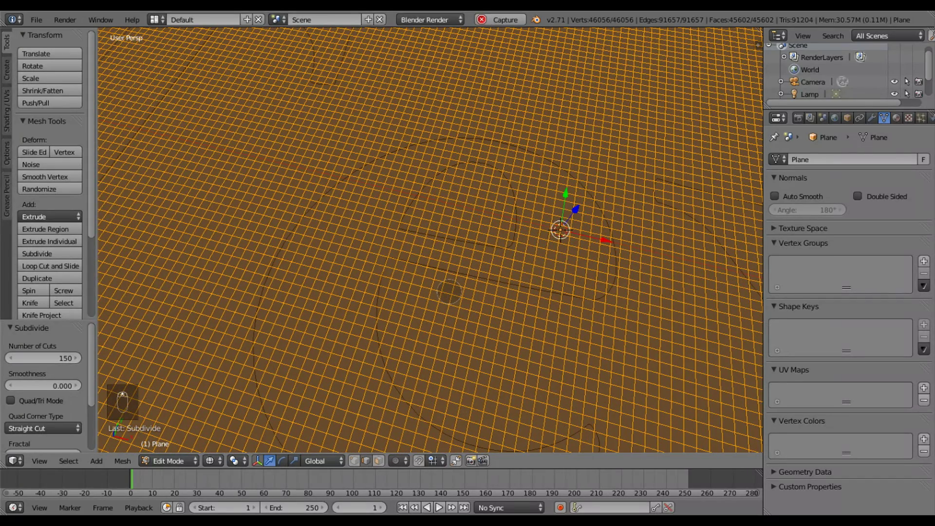
scroll(449, 292, "down", 8)
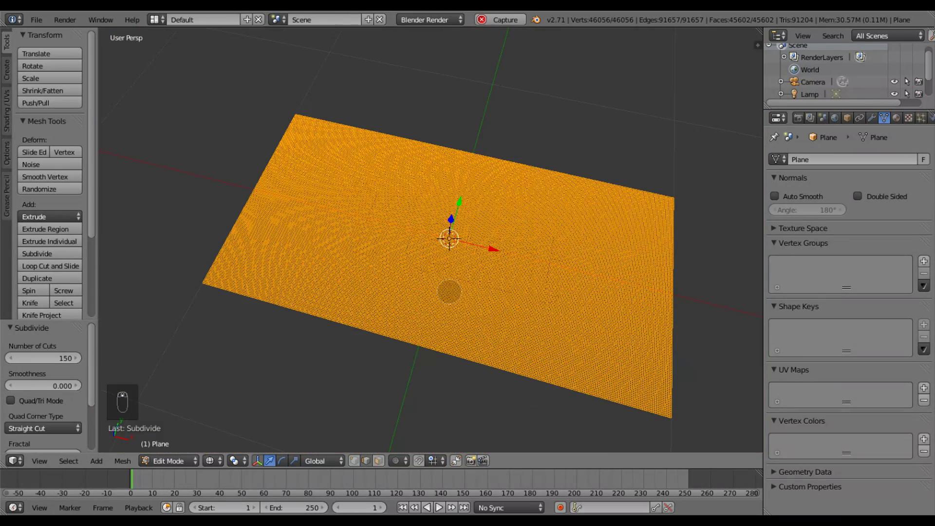
key("Tab")
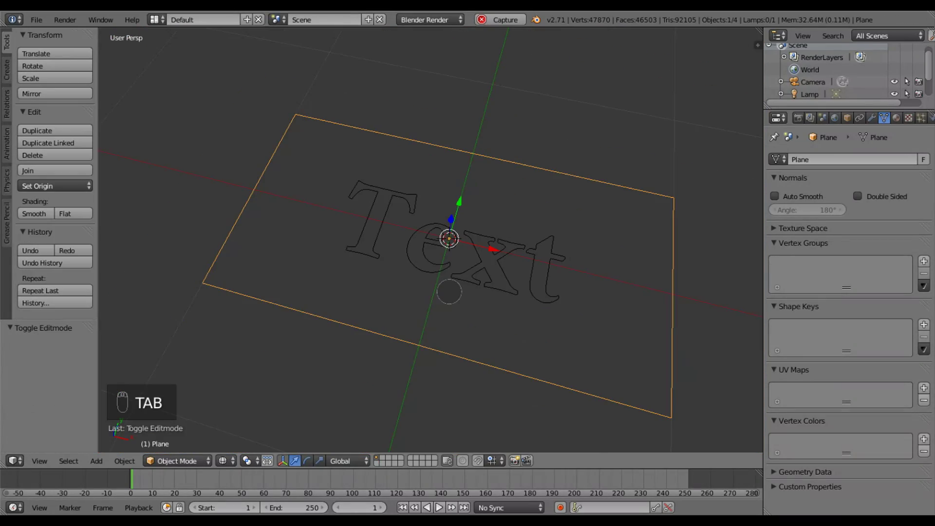
Step: Convert the Text object to a mesh with Alt+C
right_click(462, 275)
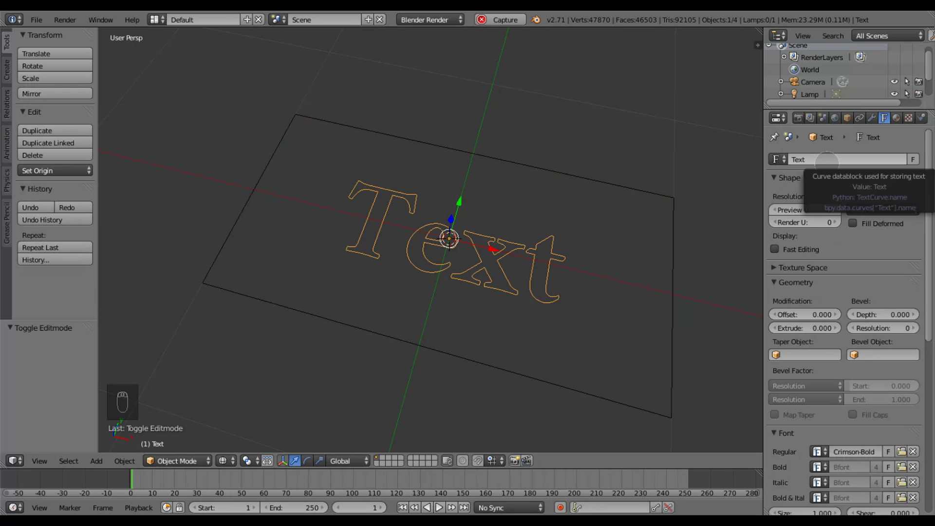
key("alt+c")
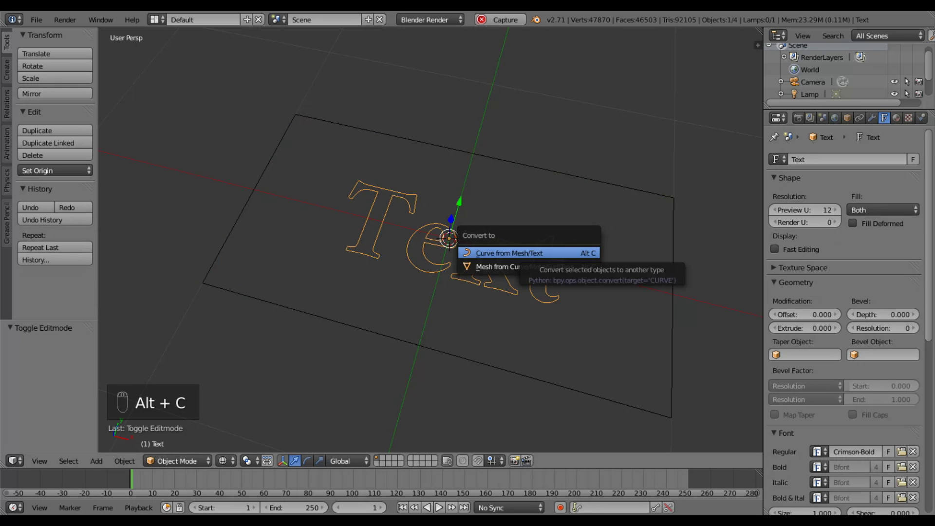
left_click(567, 267)
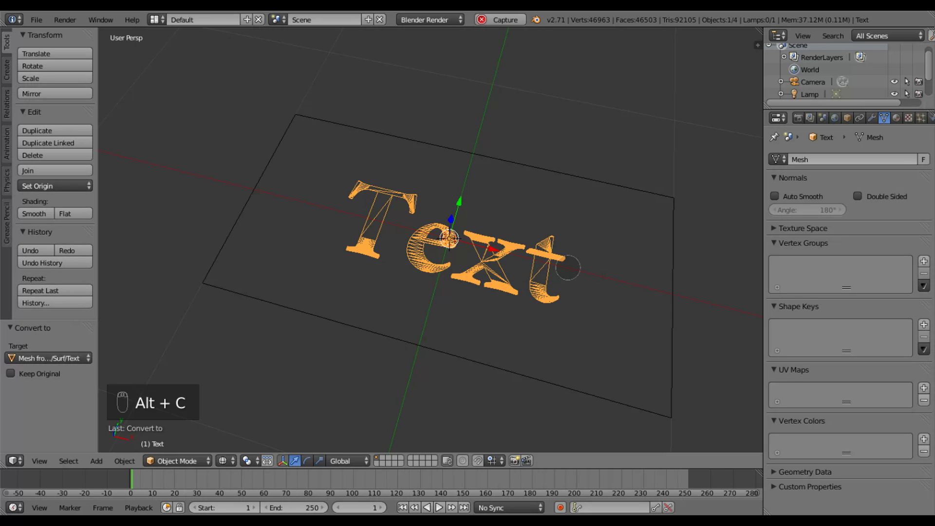
Step: Extrude all the letters' geometry 0.1 units into solid block lettering
key("Tab")
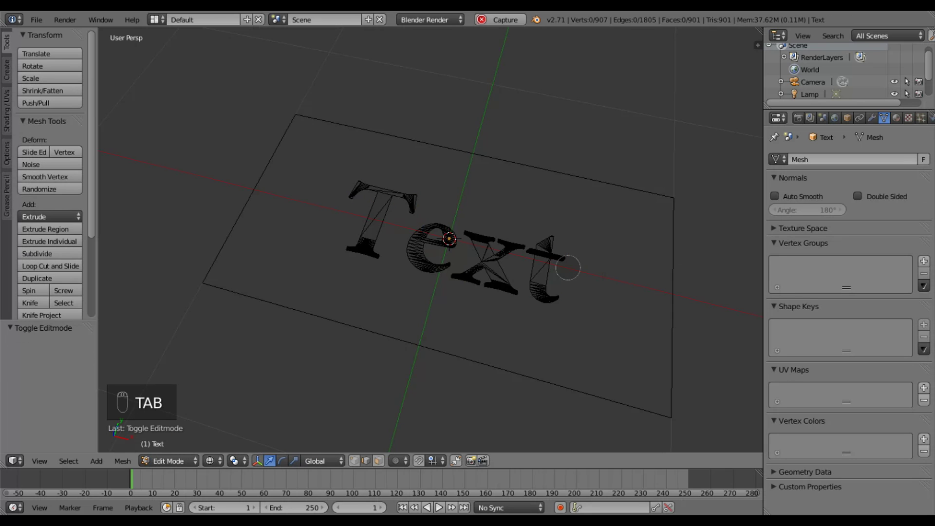
key("a")
key("a")
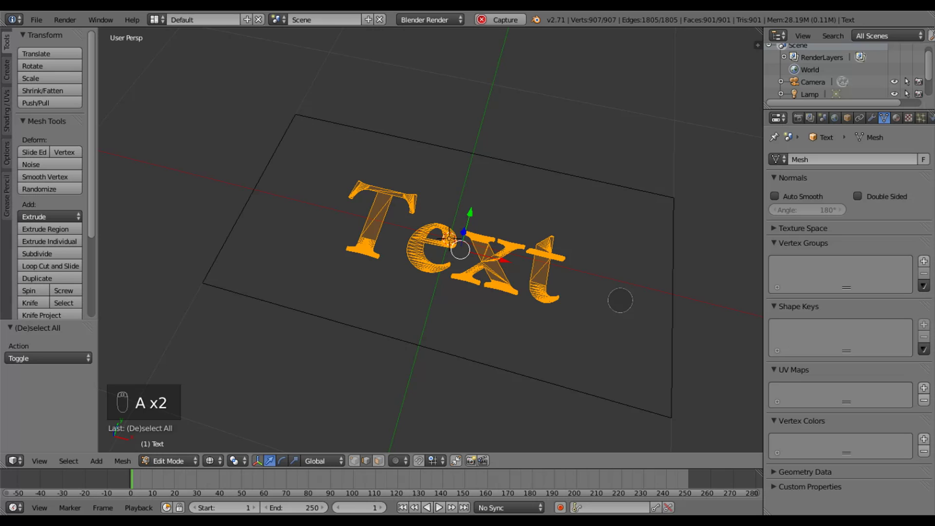
key("e")
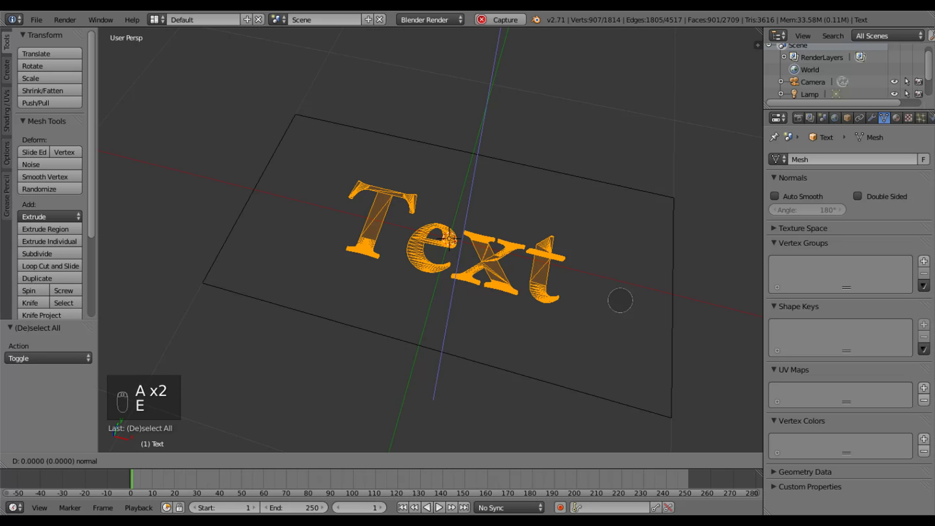
type(".1")
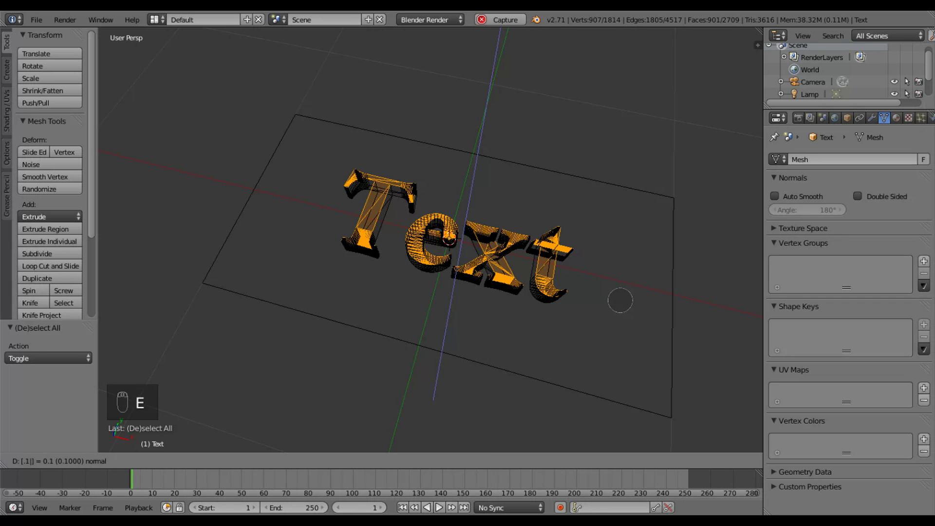
key("Return")
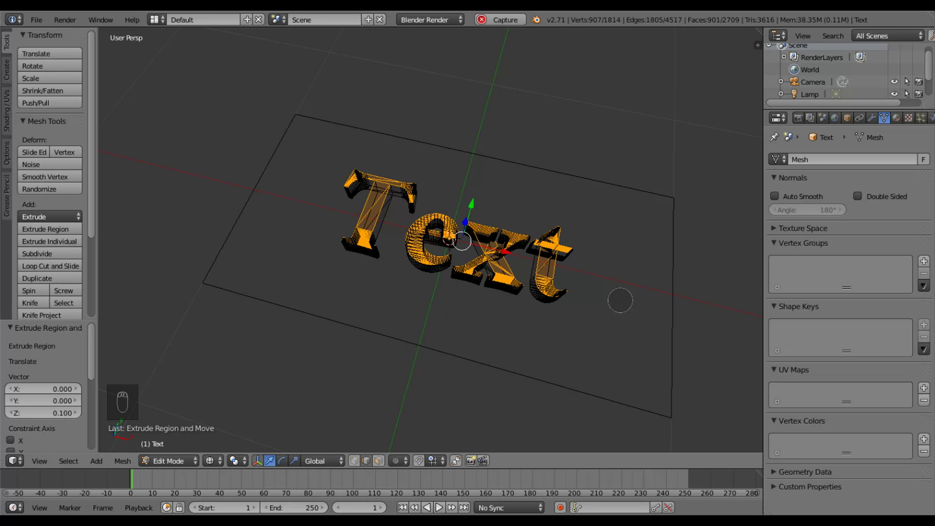
key("Tab")
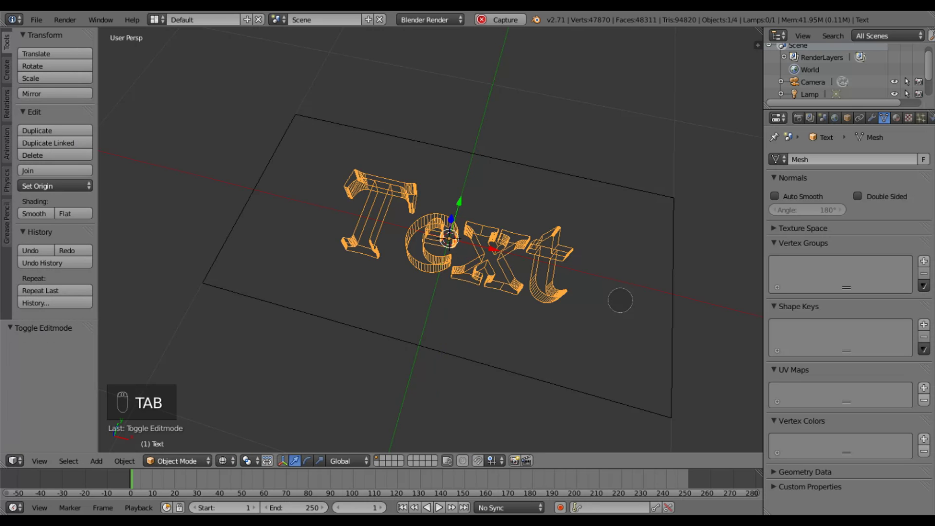
key("g")
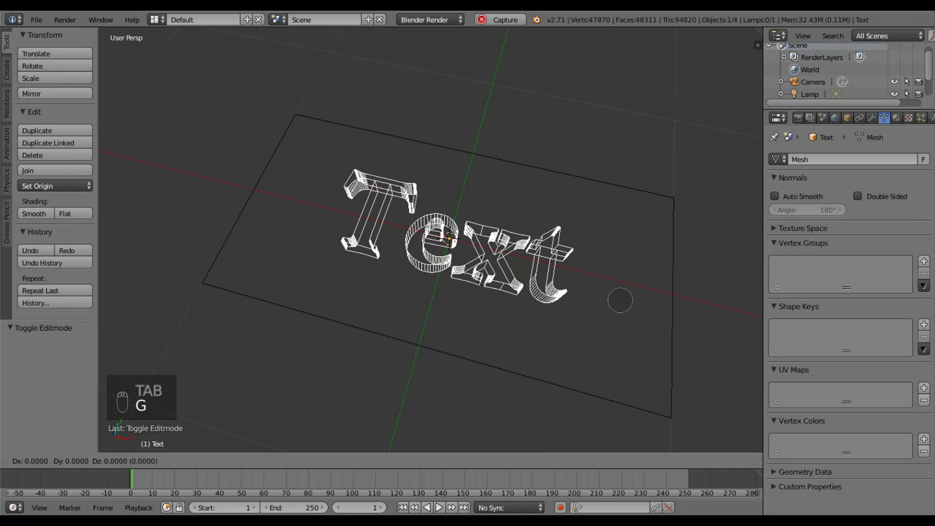
key("z")
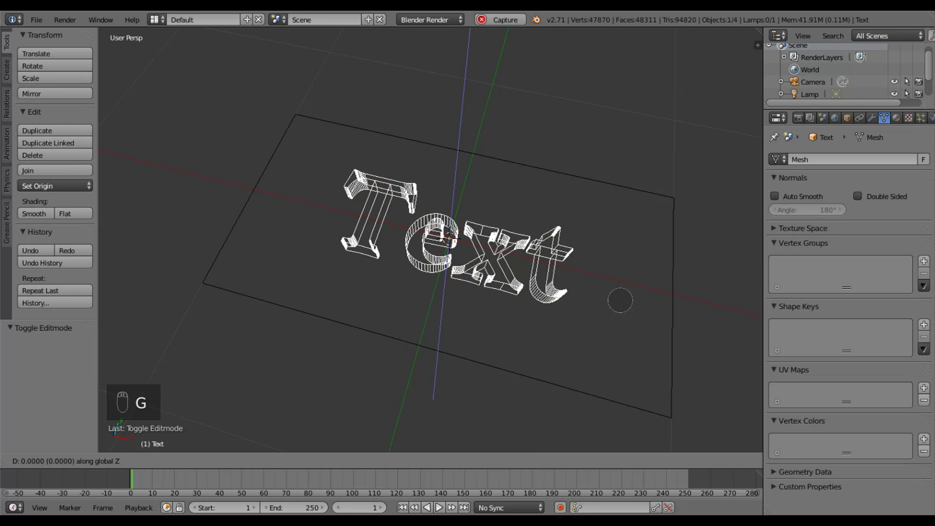
Step: Move the text down -0.05 along Z and view the scene from the right side
type("-.1")
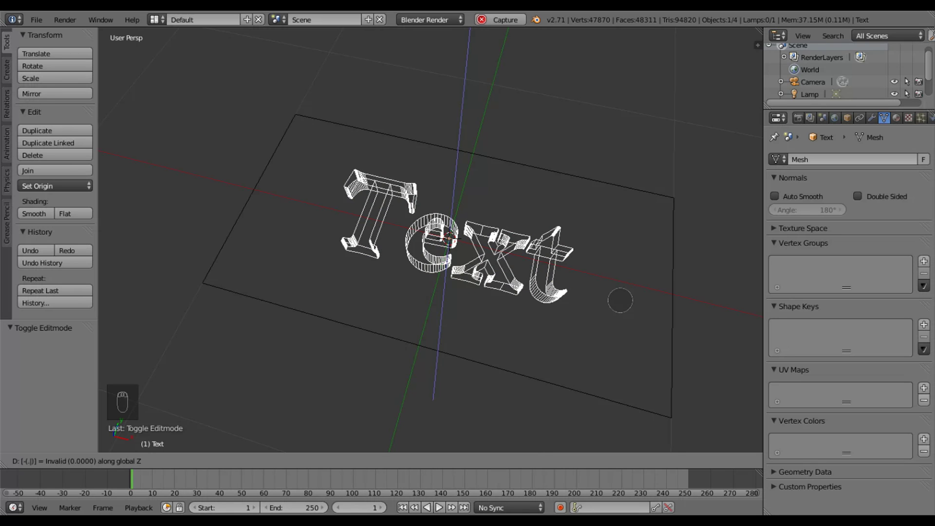
key("BackSpace")
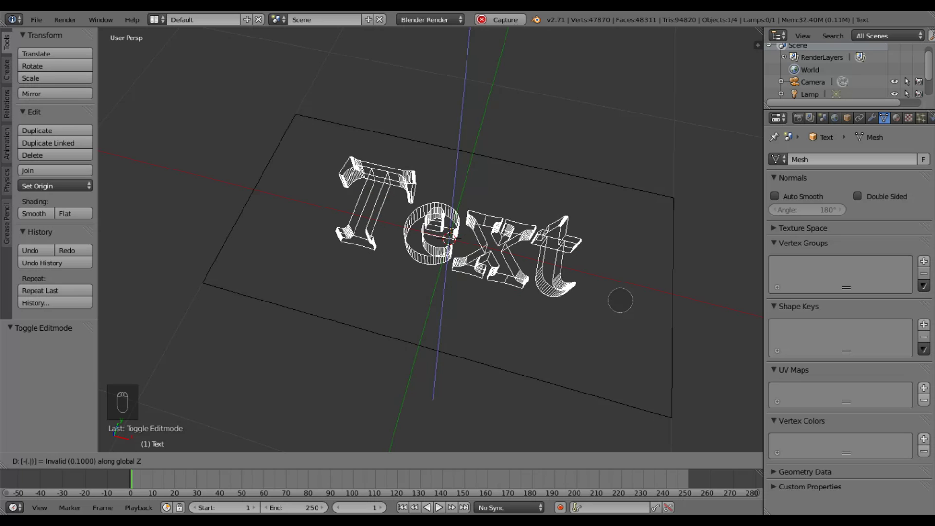
type("05")
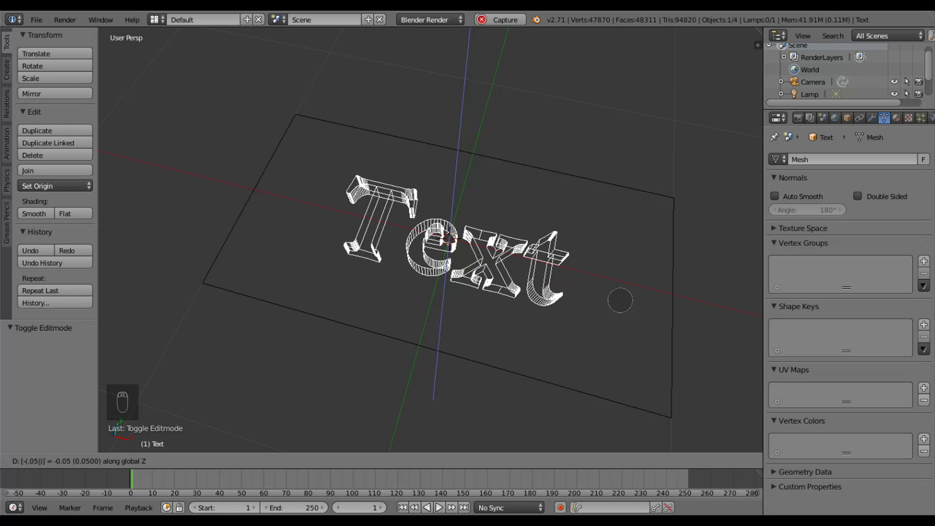
key("Return")
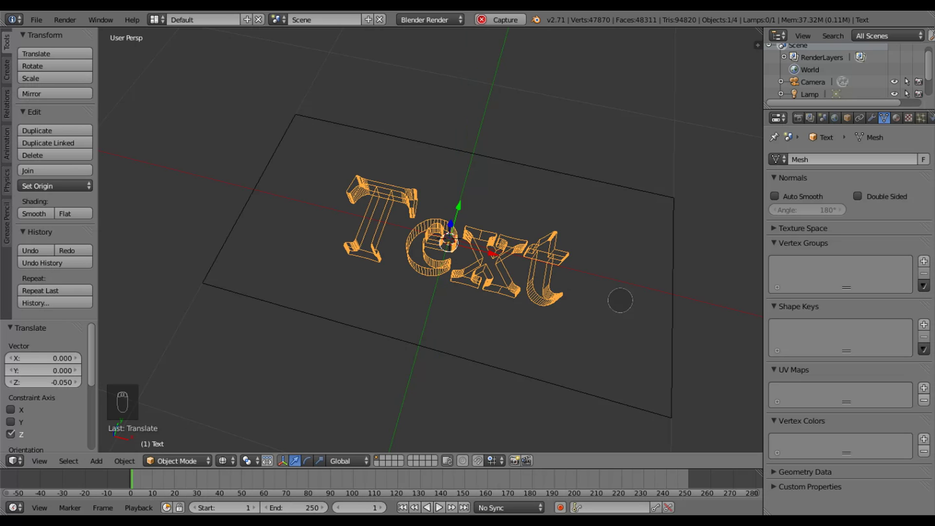
key("KP_3")
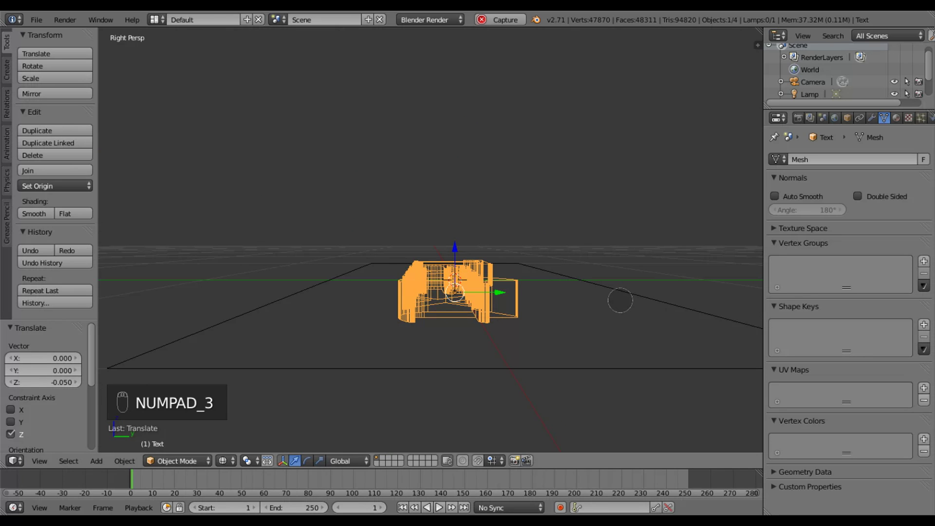
Step: Select the Plane and extrude all its faces 0.05 upward into a slab
key("KP_5")
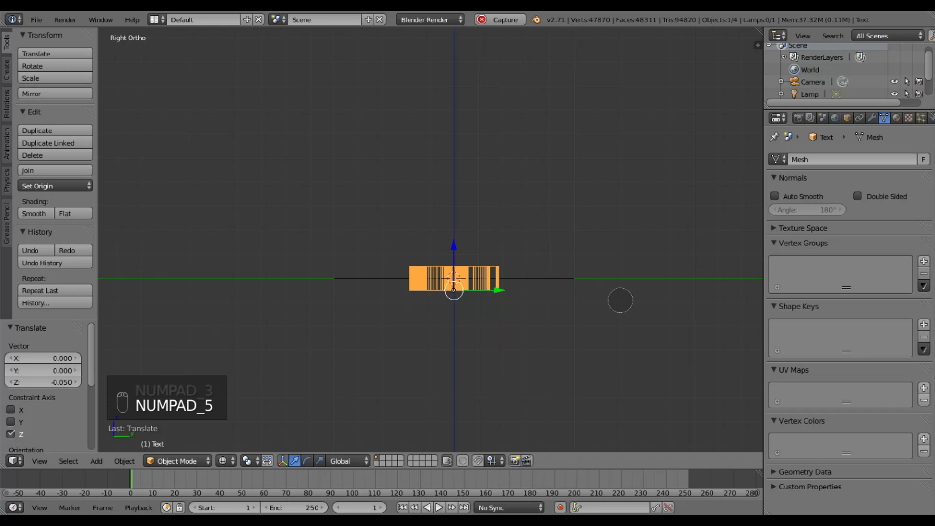
right_click(549, 279)
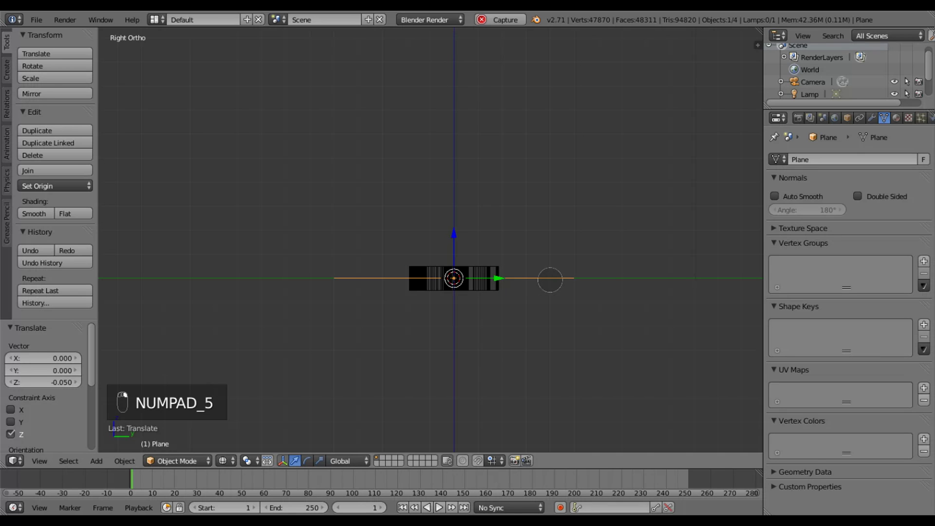
middle_click_drag(431, 290, 474, 323)
key("Tab")
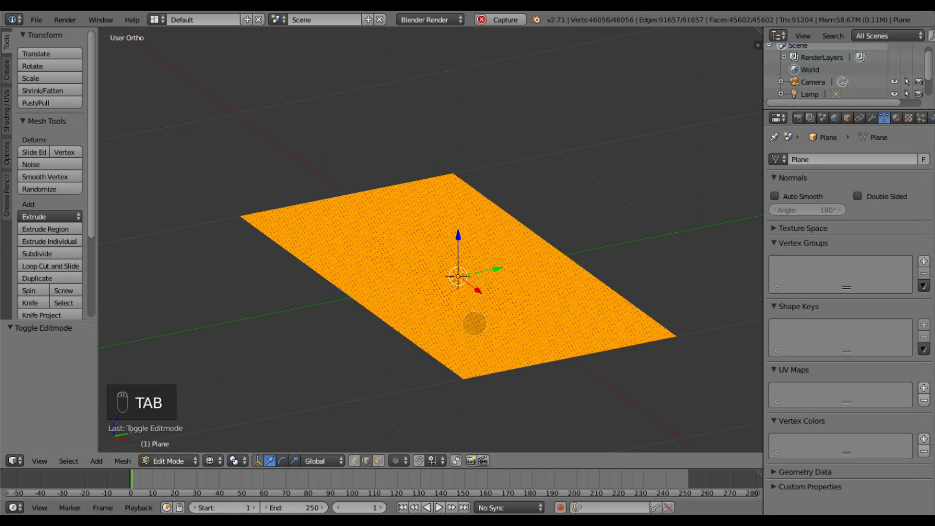
key("a")
key("a")
key("a")
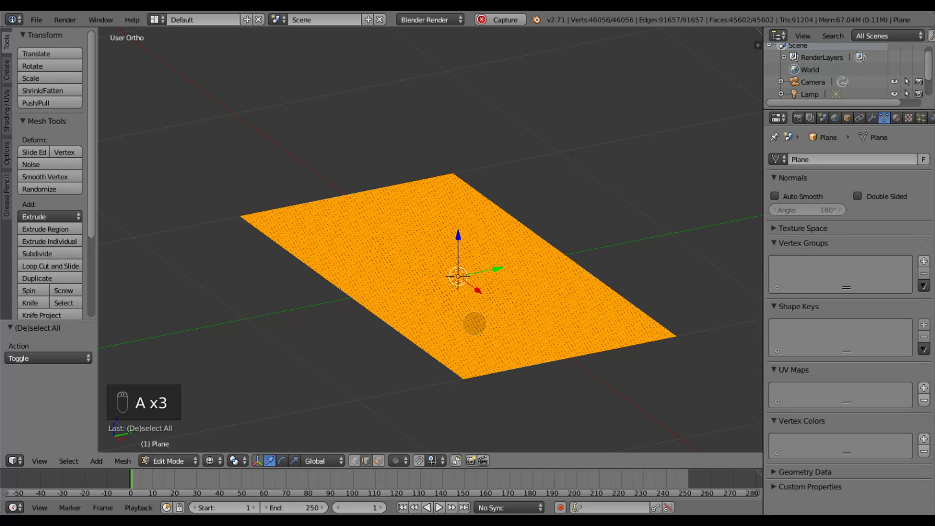
key("e")
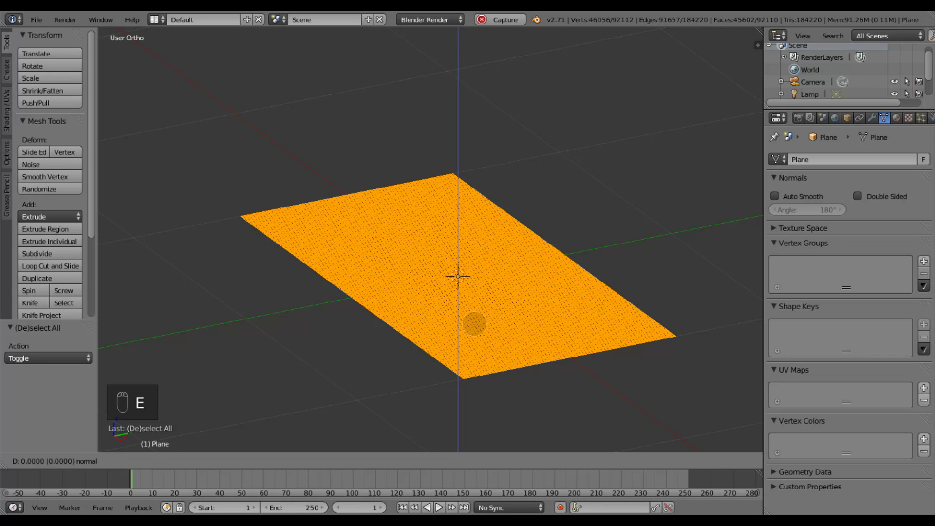
type(".05")
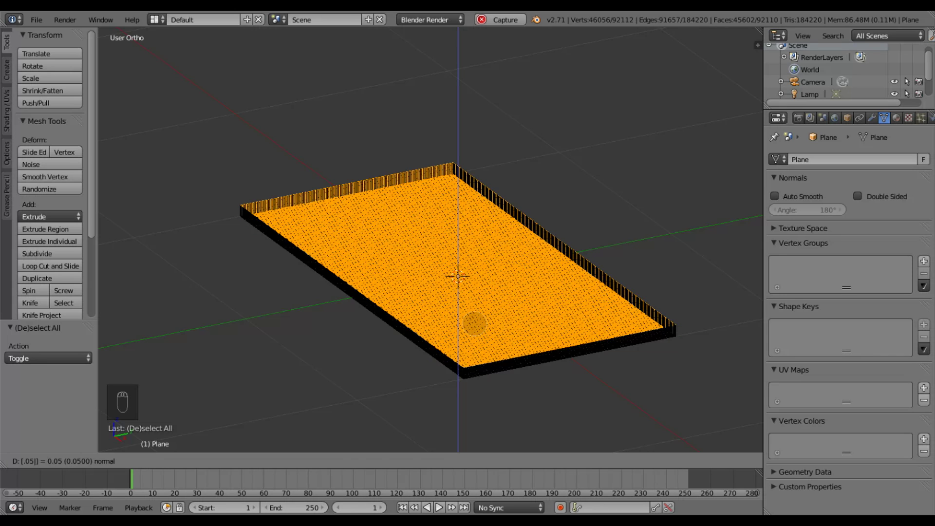
key("Return")
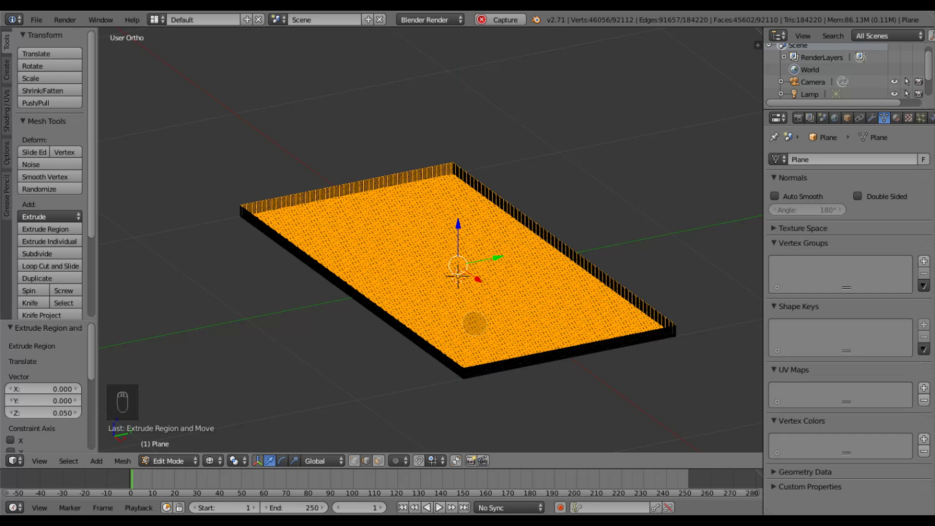
key("Tab")
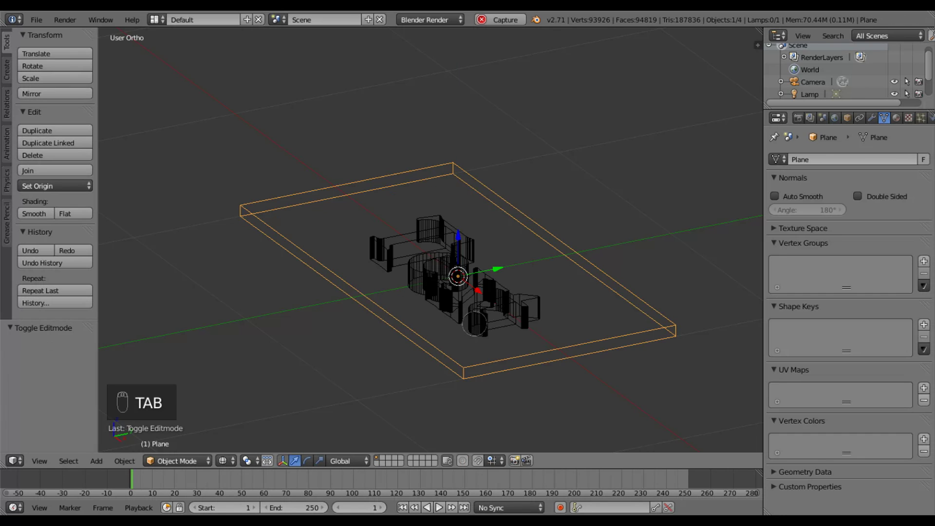
Step: Move the plane slab -0.025 along Z in the right view
key("KP_3")
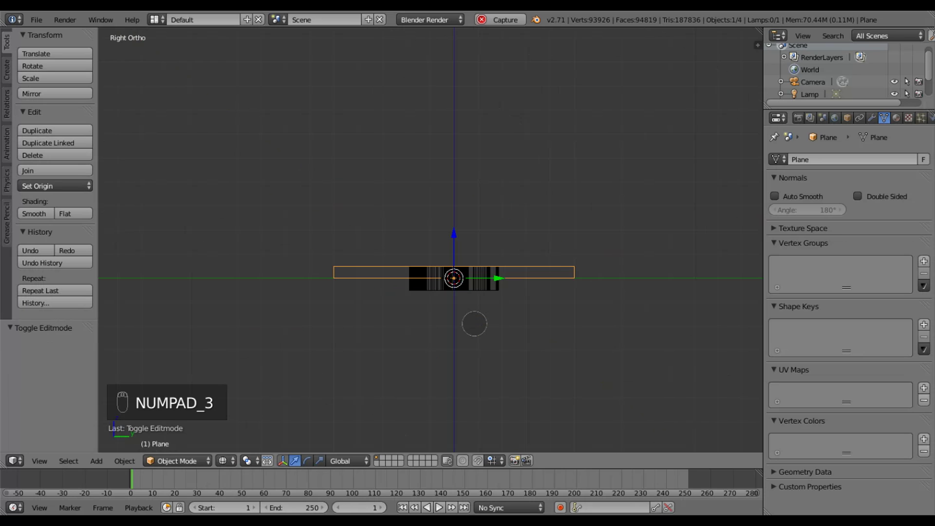
key("g")
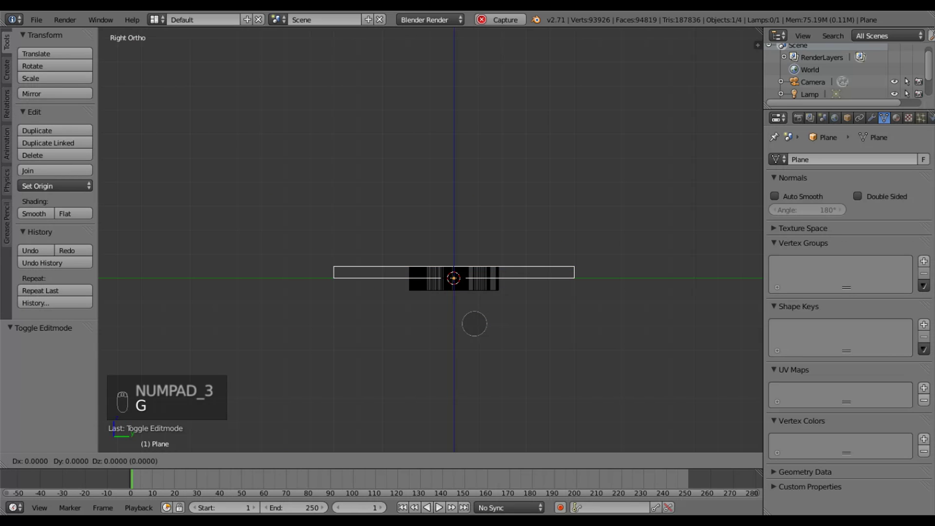
key("z")
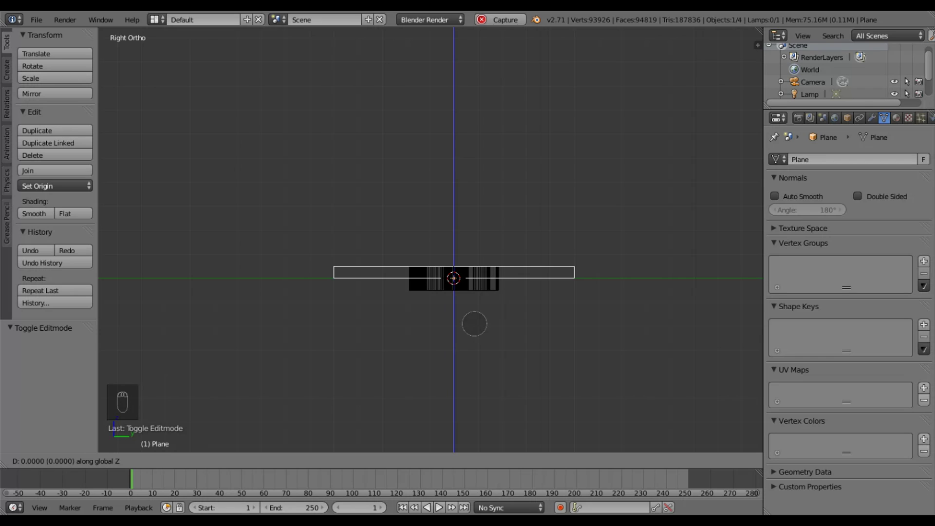
type("-.025")
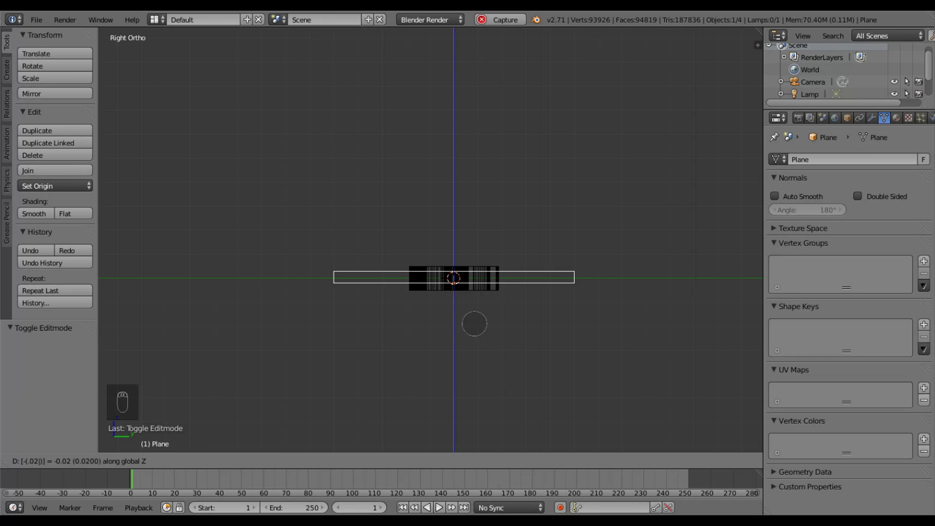
key("Return")
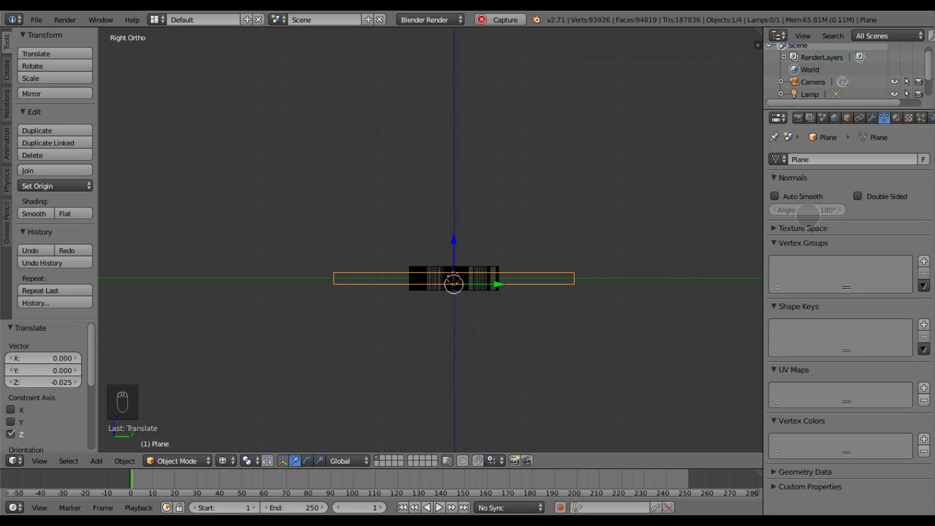
Step: Add a Boolean modifier to the plane set to Intersect with the Text object
left_click(872, 117)
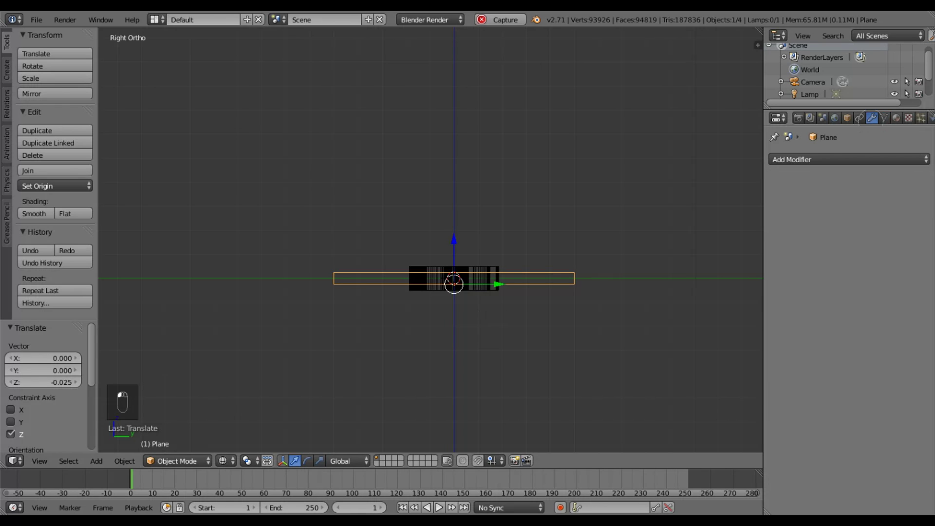
left_click(836, 160)
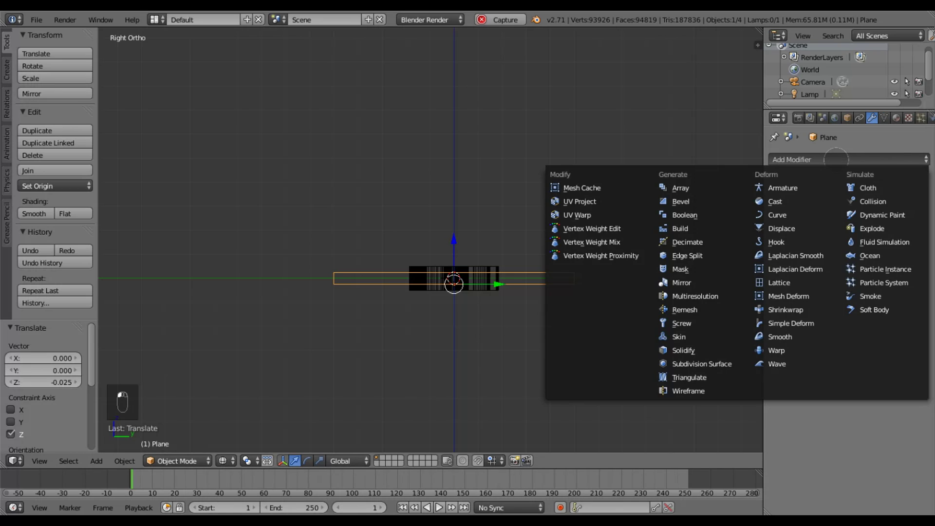
left_click(681, 215)
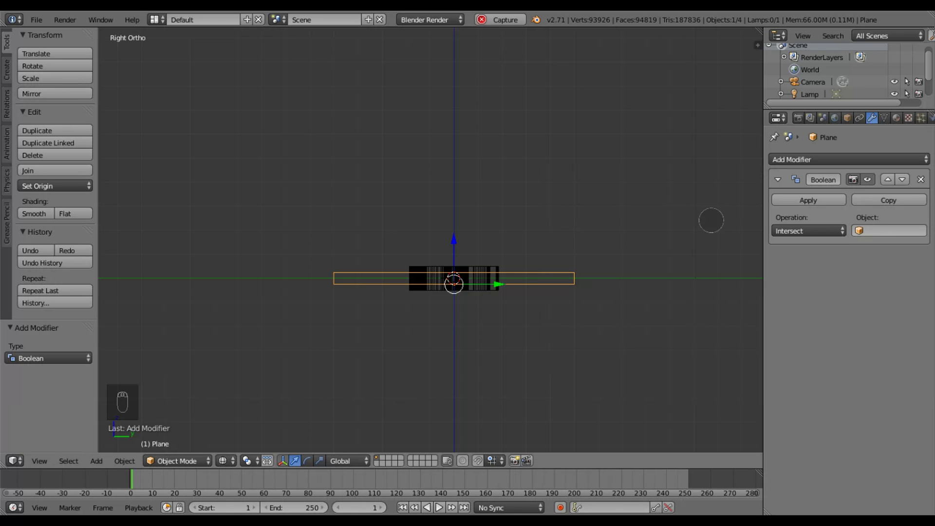
left_click(873, 232)
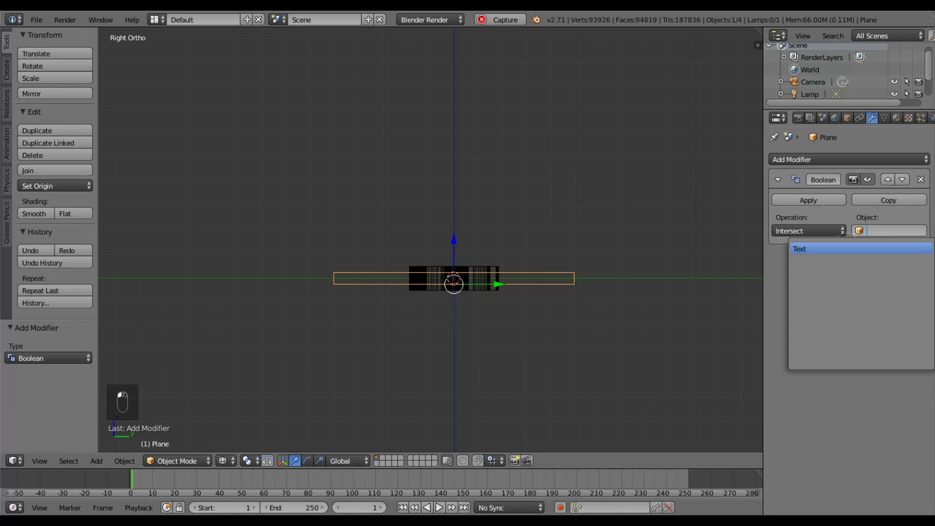
left_click(841, 248)
Step: Check the letter-shaped result from an angle and apply the Boolean modifier
middle_click_drag(426, 312, 522, 359)
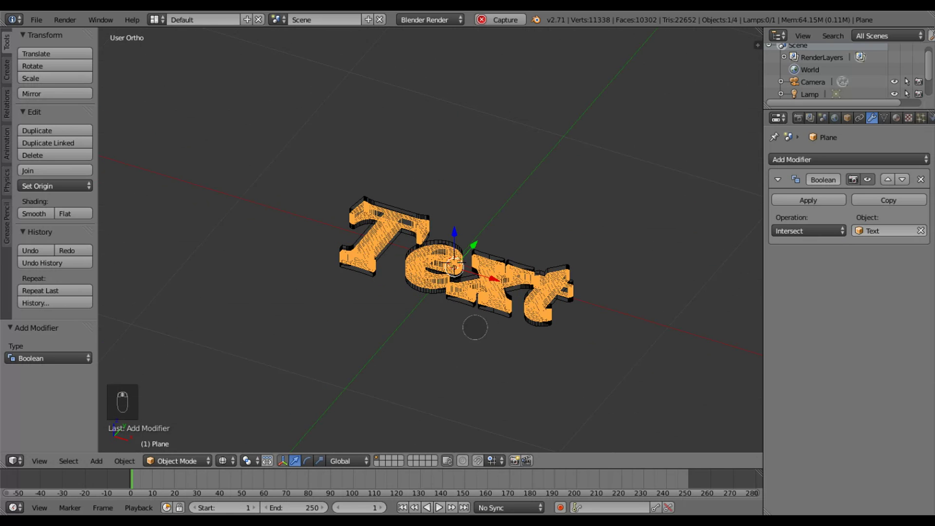
scroll(475, 326, "up", 5)
middle_click_drag(476, 326, 480, 306)
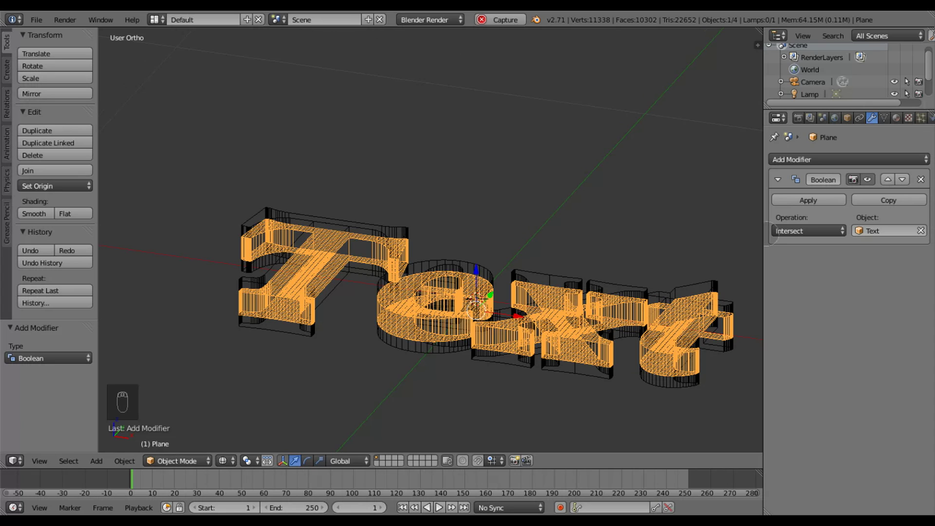
left_click(786, 202)
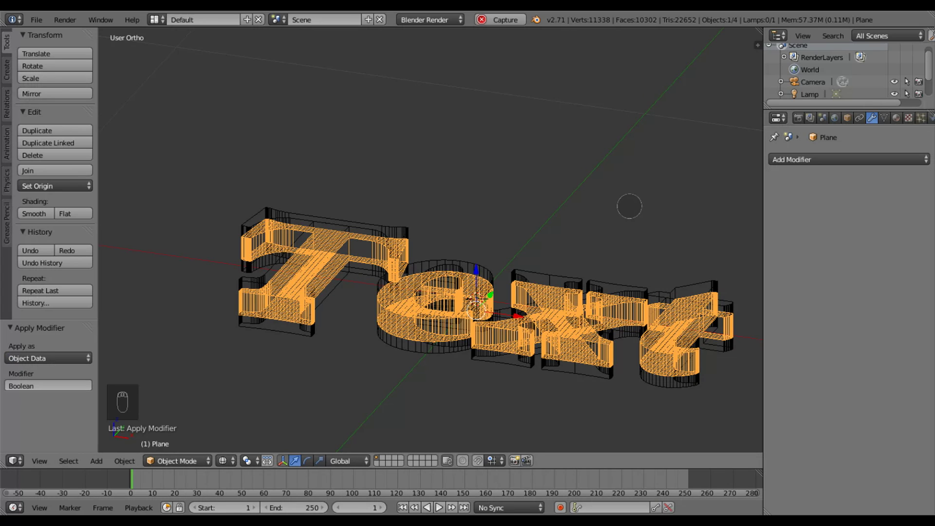
Step: In side view, box-select and delete the bottom layer of the plane's vertices
key("KP_3")
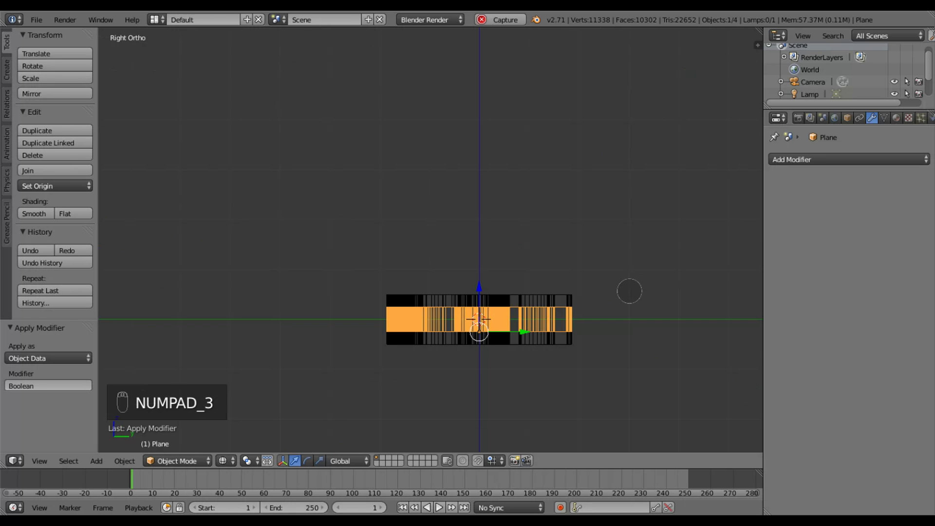
key("Tab")
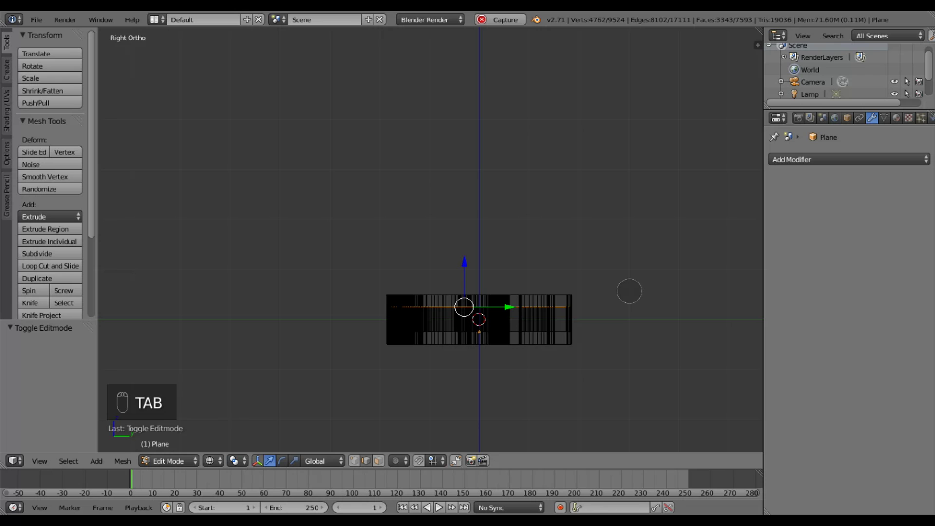
key("a")
key("a")
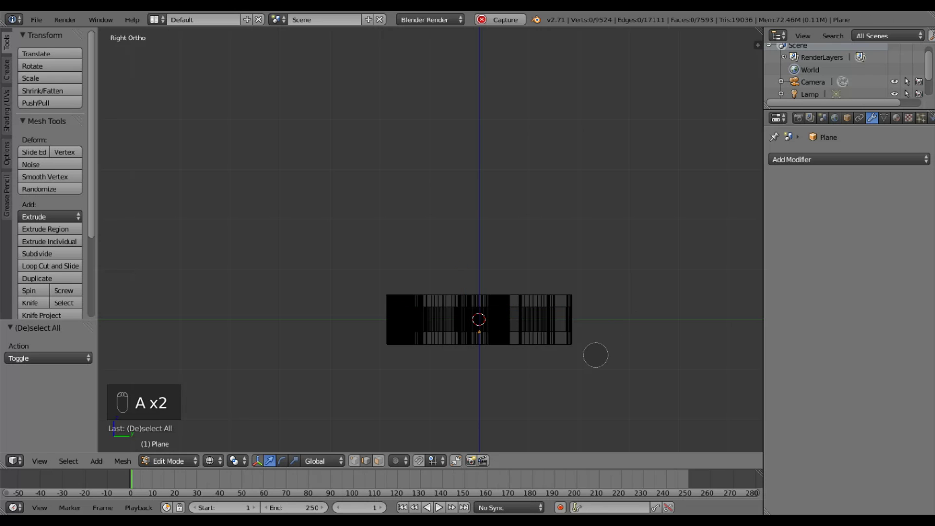
key("b")
left_click_drag(346, 386, 610, 324)
key("x")
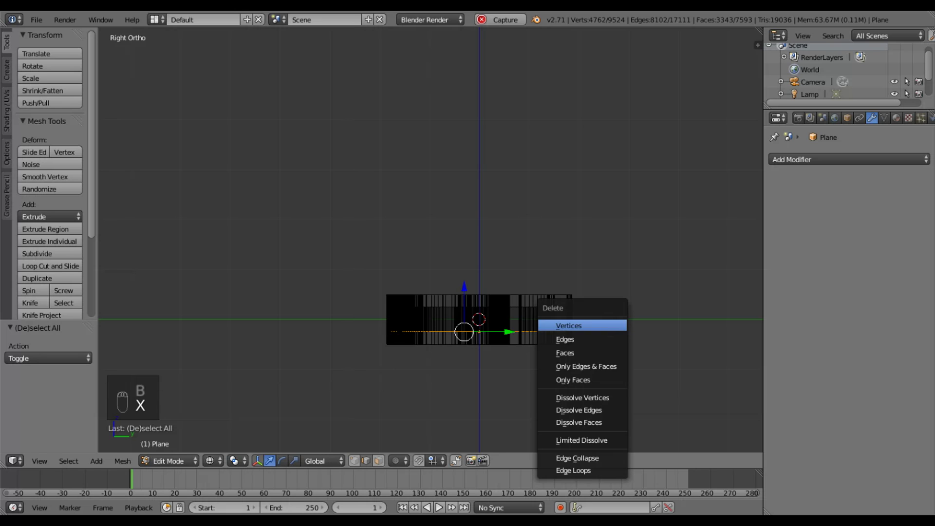
left_click(610, 325)
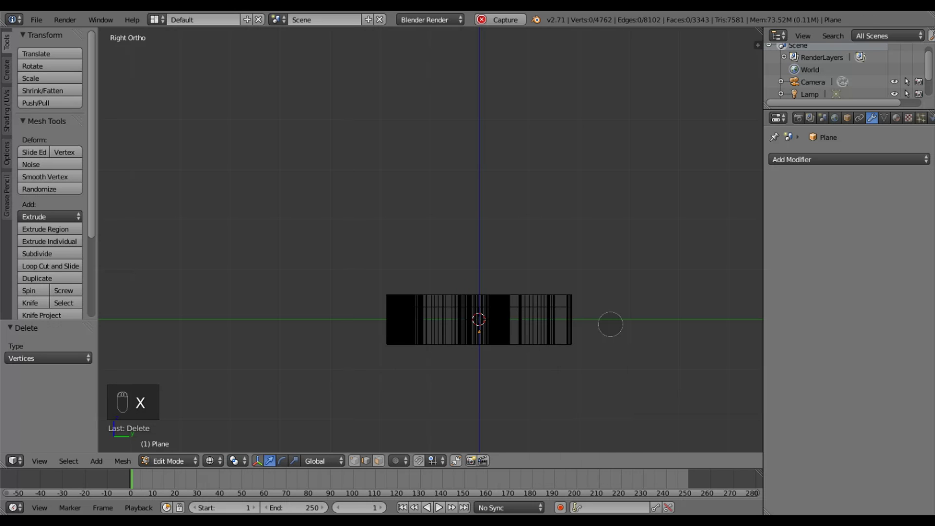
Step: Lower the plane by 0.025 along the Z axis
key("Tab")
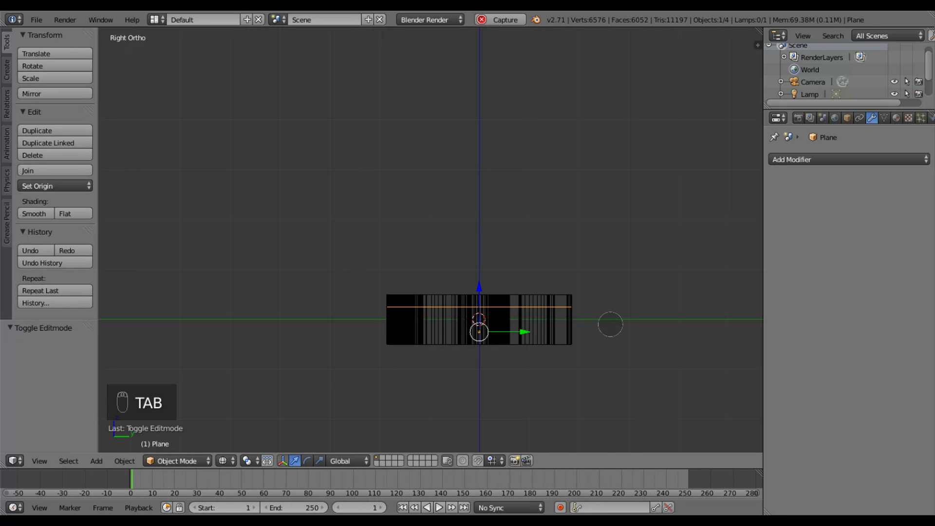
key("g")
key("z")
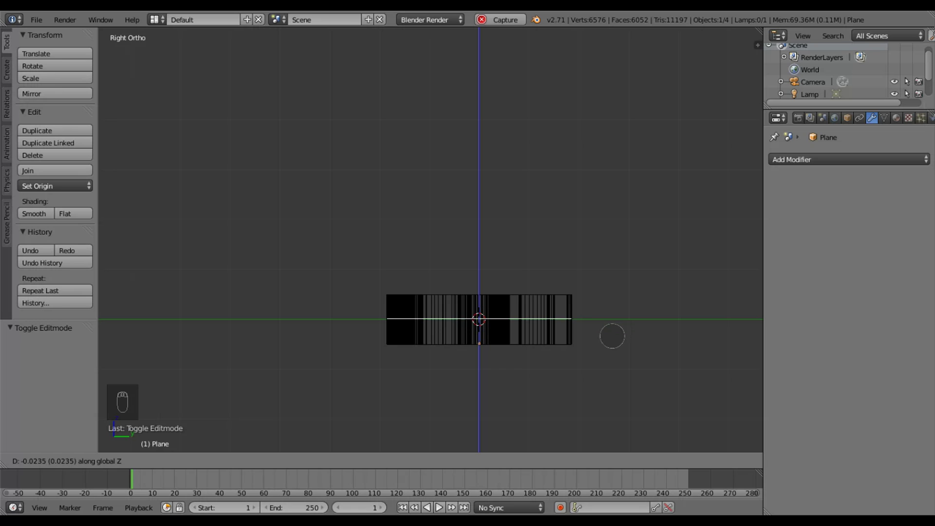
type("-0.025")
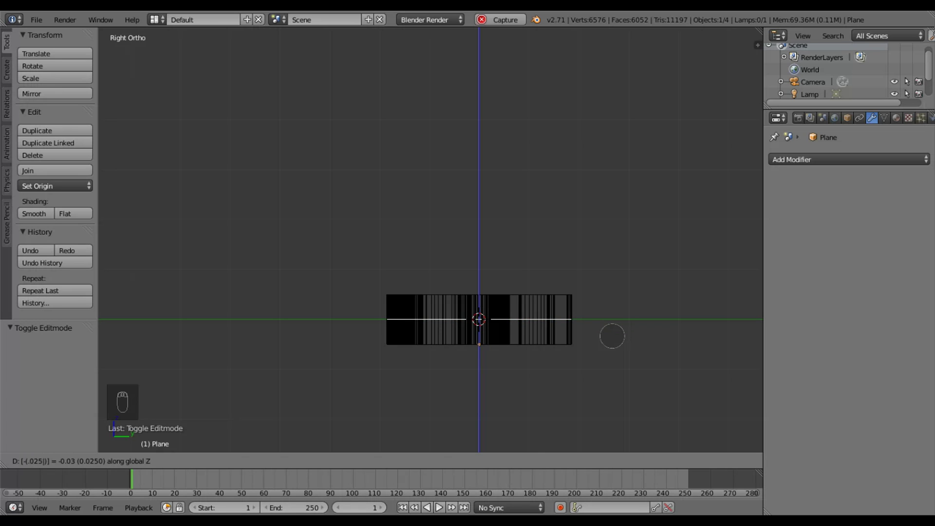
key("Return")
Step: Orbit the view to inspect the letter shapes diagonally at an angle
key("Tab")
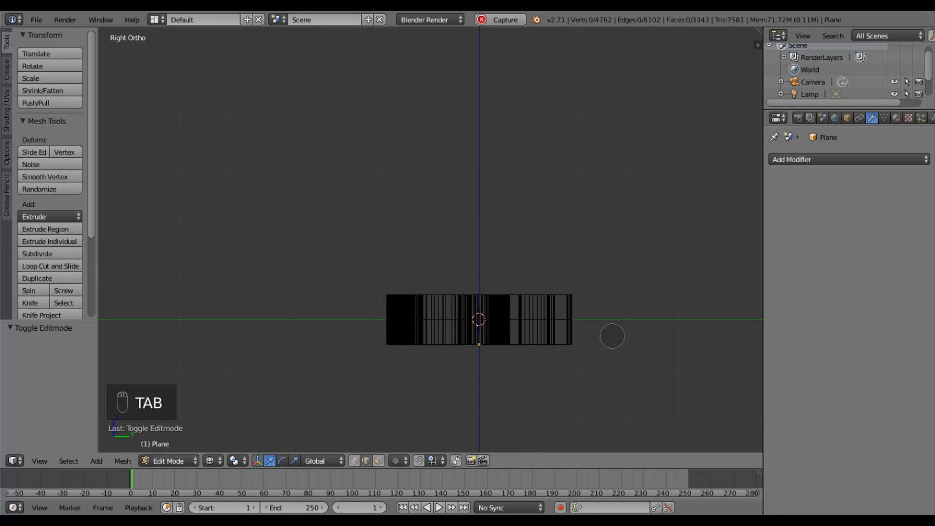
middle_click_drag(390, 326, 509, 396)
key("Tab")
middle_click_drag(405, 367, 489, 353)
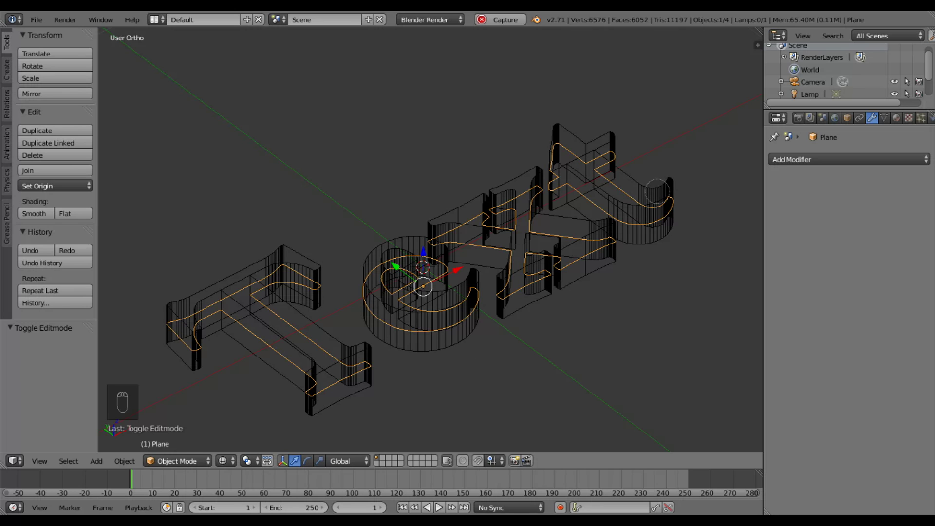
Step: Switch to solid shading and set the Text object's Maximum Draw Type to Wire
key("z")
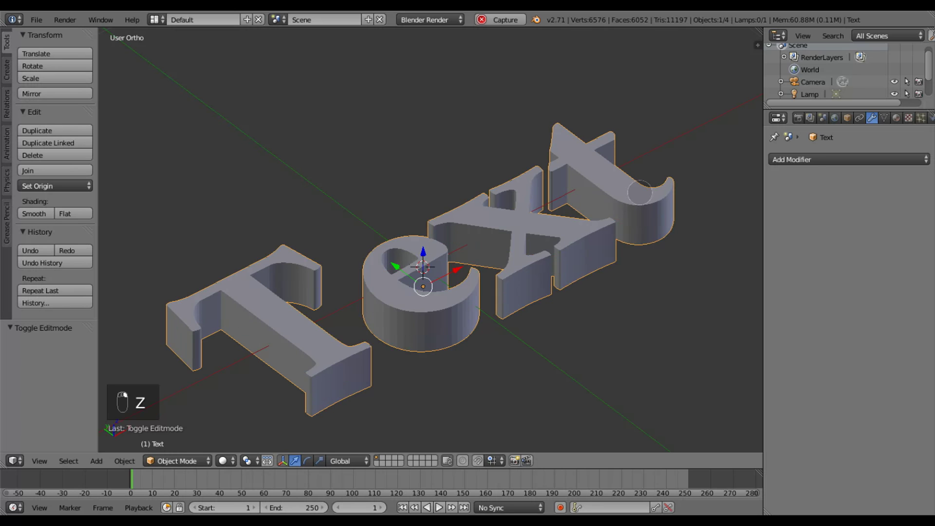
left_click(848, 118)
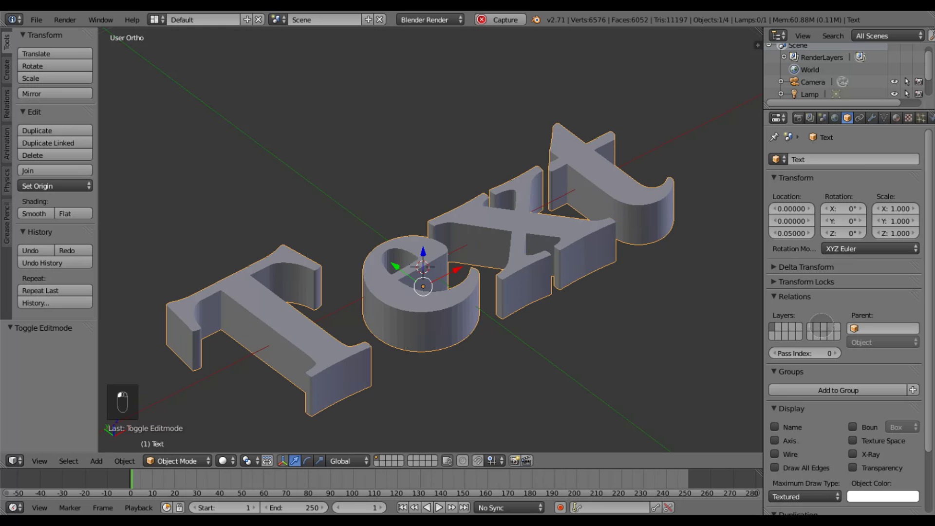
left_click(805, 496)
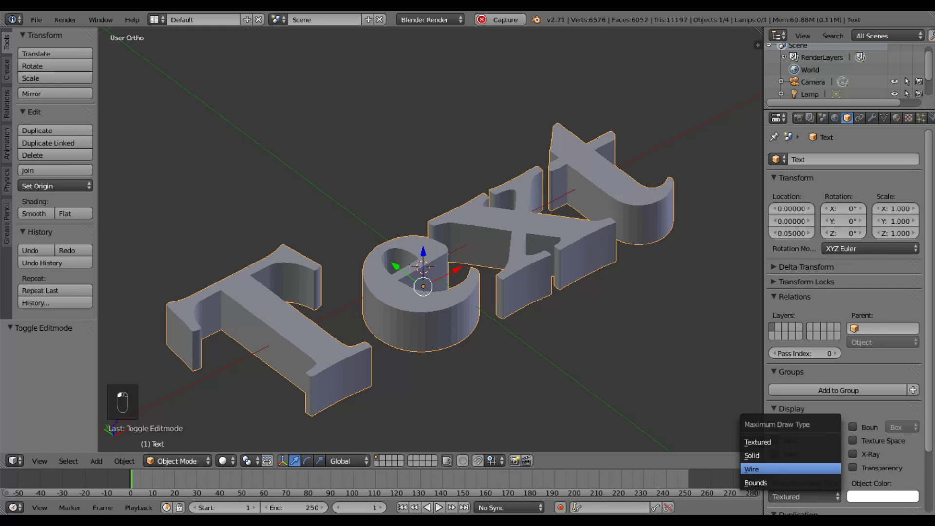
left_click(774, 469)
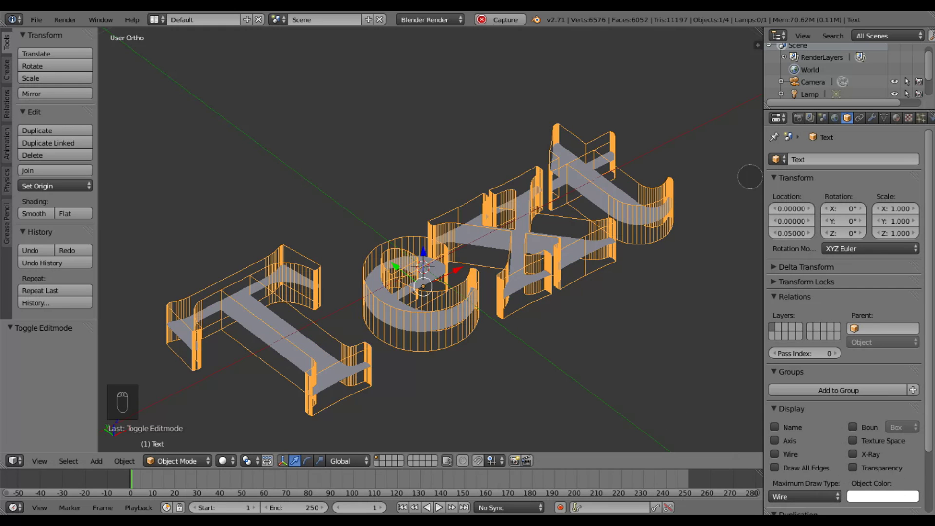
scroll(923, 84, "down", 2)
scroll(922, 88, "down", 1)
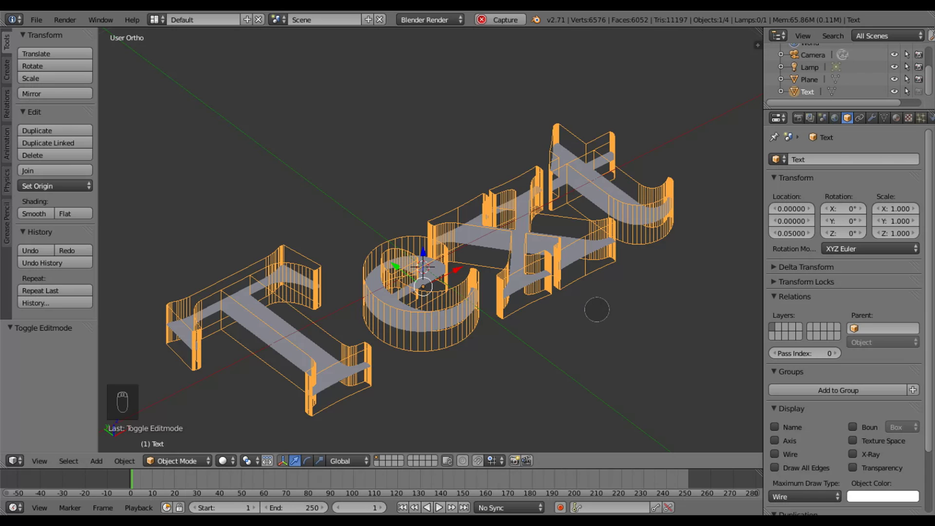
Step: Enable Dynamic Paint on the Text object and add a Brush
left_click(931, 118)
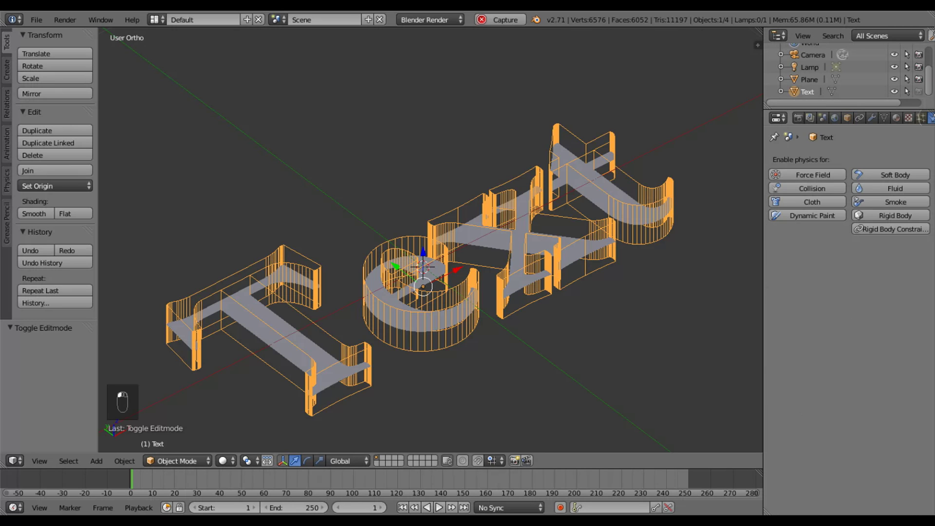
left_click(812, 215)
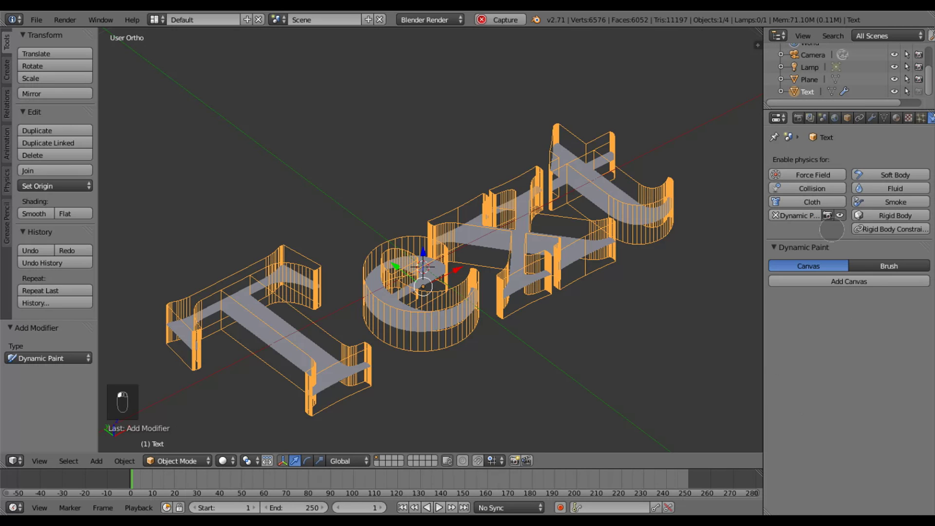
left_click(876, 264)
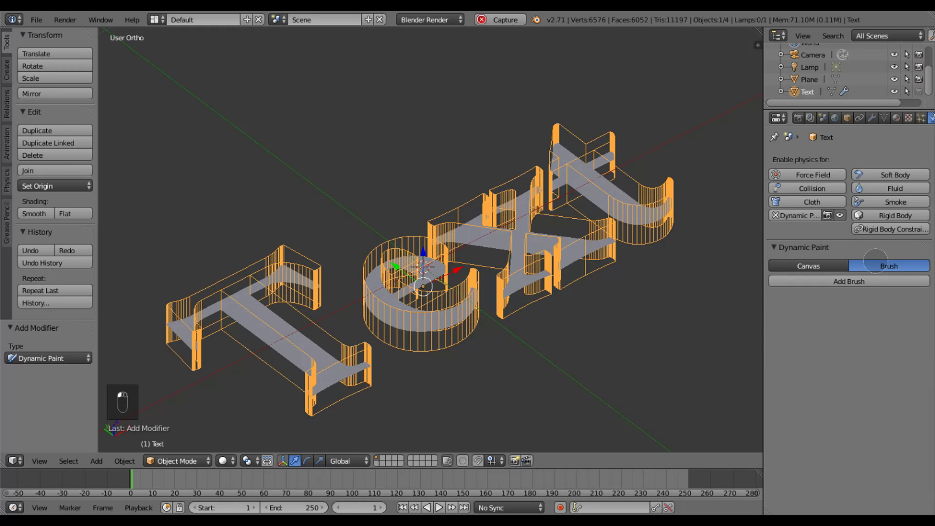
left_click(856, 281)
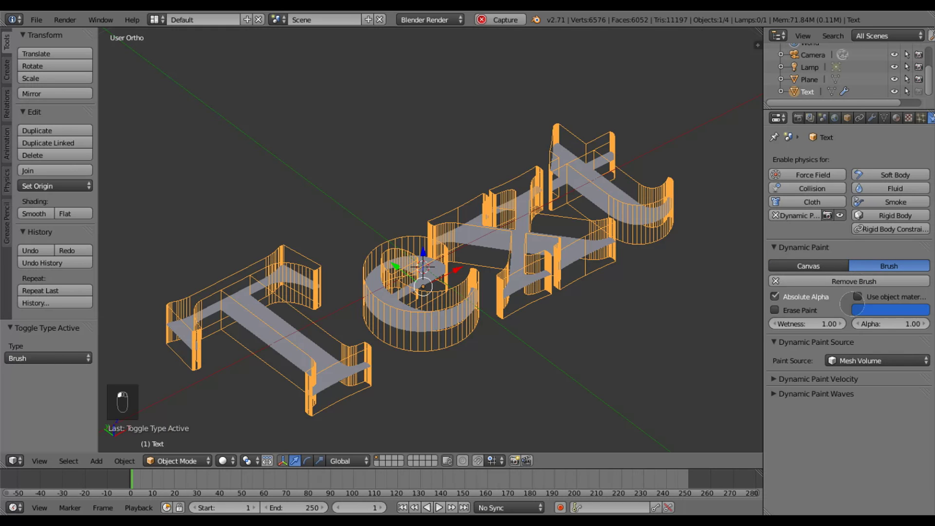
Step: Set brush Paint Source to Mesh Volume + Proximity, Inner Proximity on, distance 0.05
left_click(872, 362)
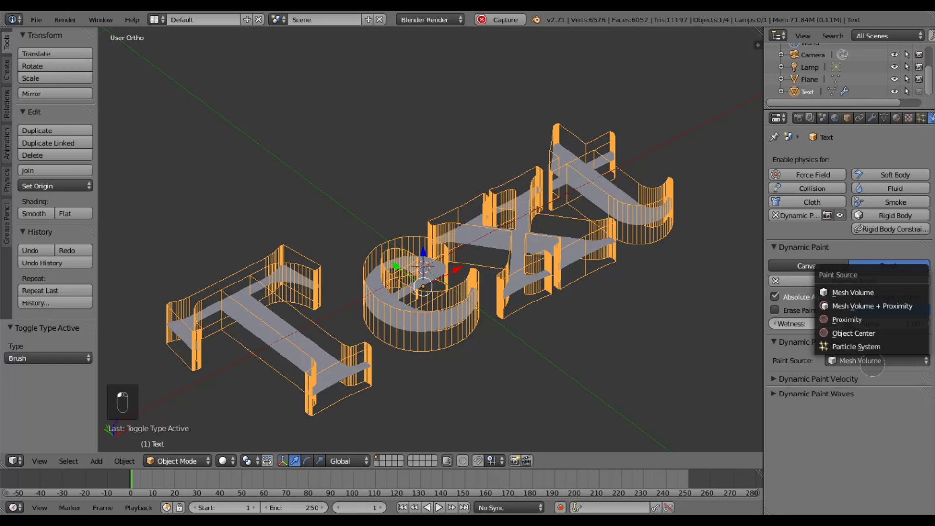
left_click(859, 306)
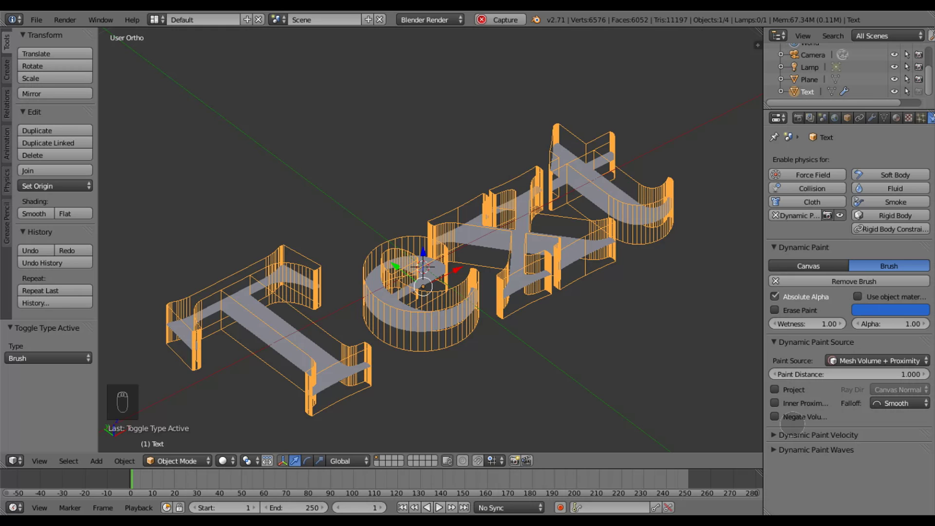
left_click(775, 403)
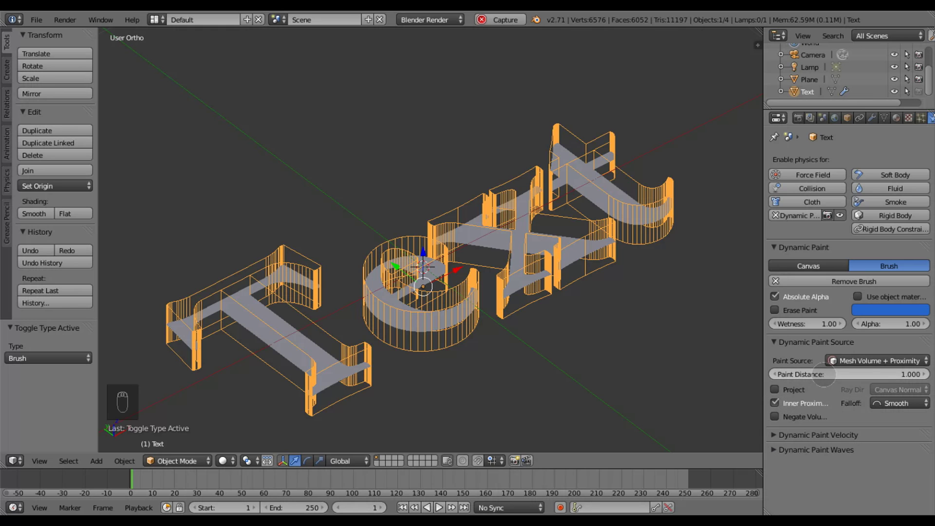
left_click(823, 374)
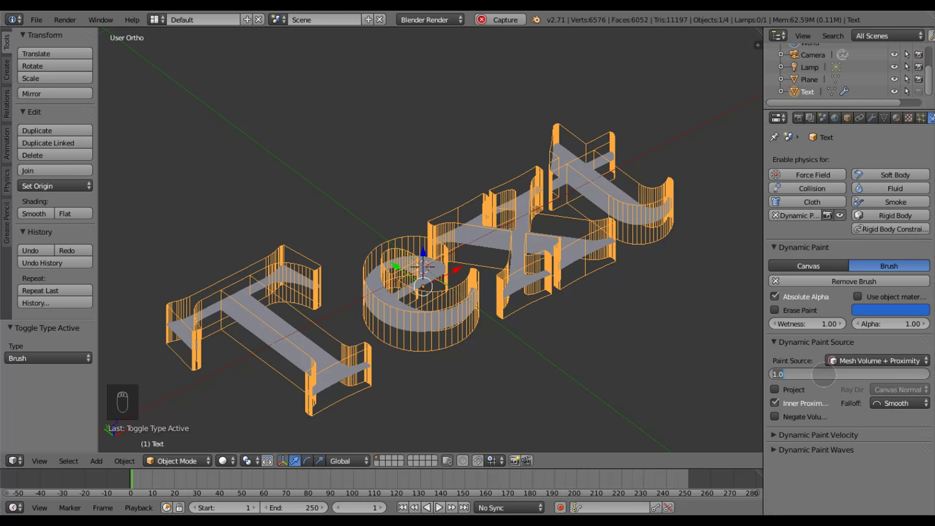
key("BackSpace")
type(".05")
key("Return")
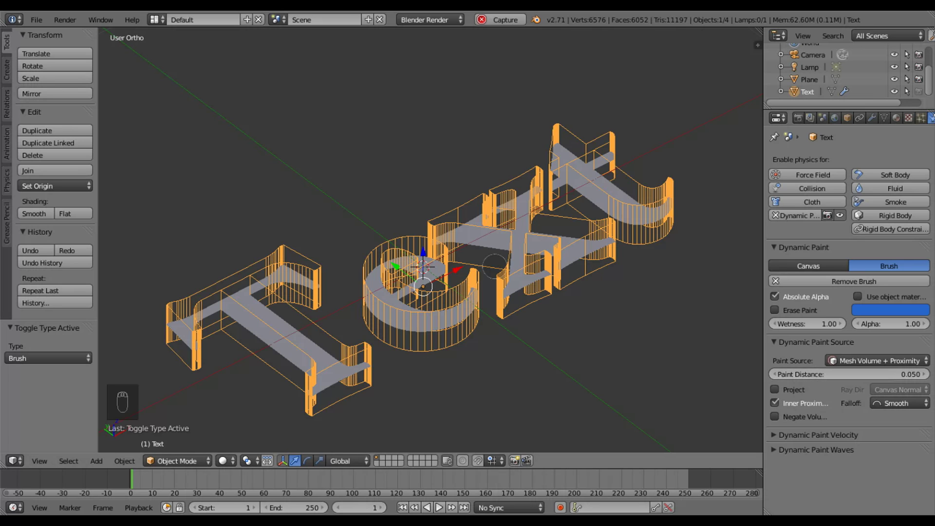
left_click(809, 79)
Step: Make the Plane a Dynamic Paint Weight canvas outputting to a dp_weight vertex group
left_click(813, 215)
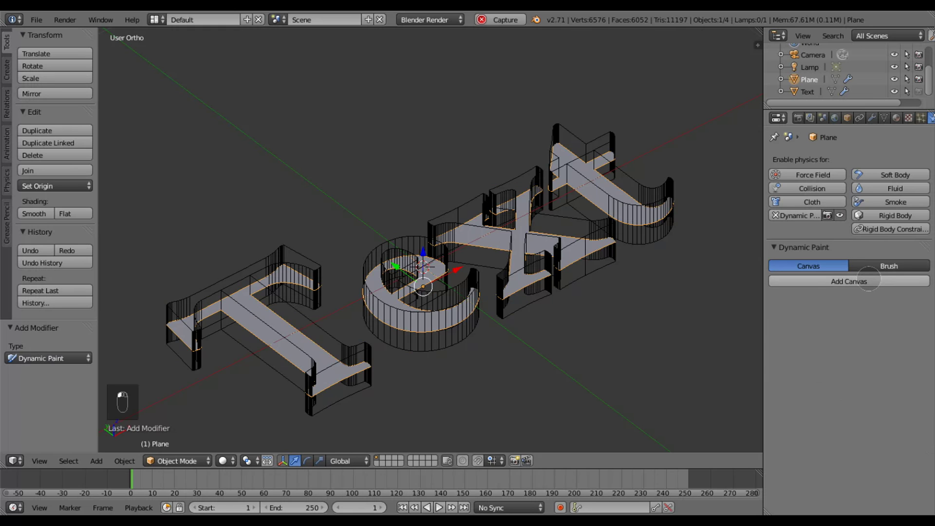
left_click(868, 281)
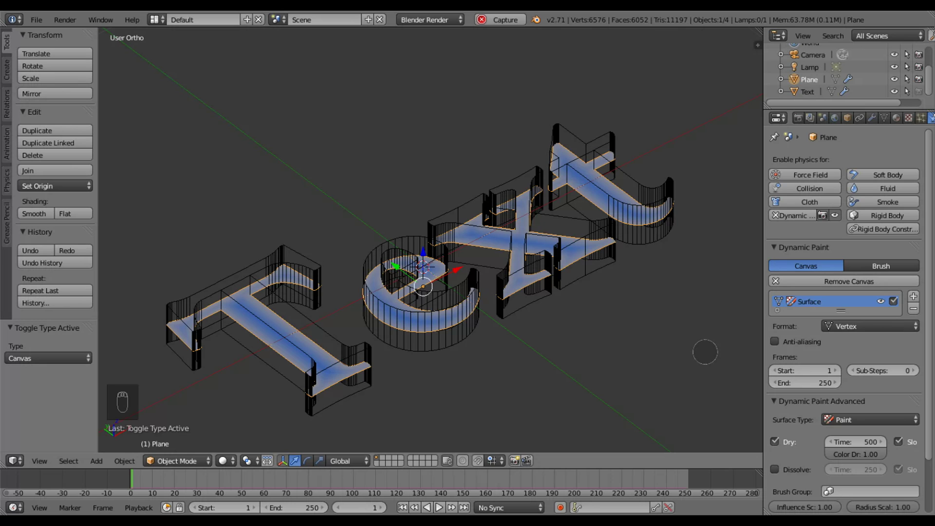
left_click(880, 420)
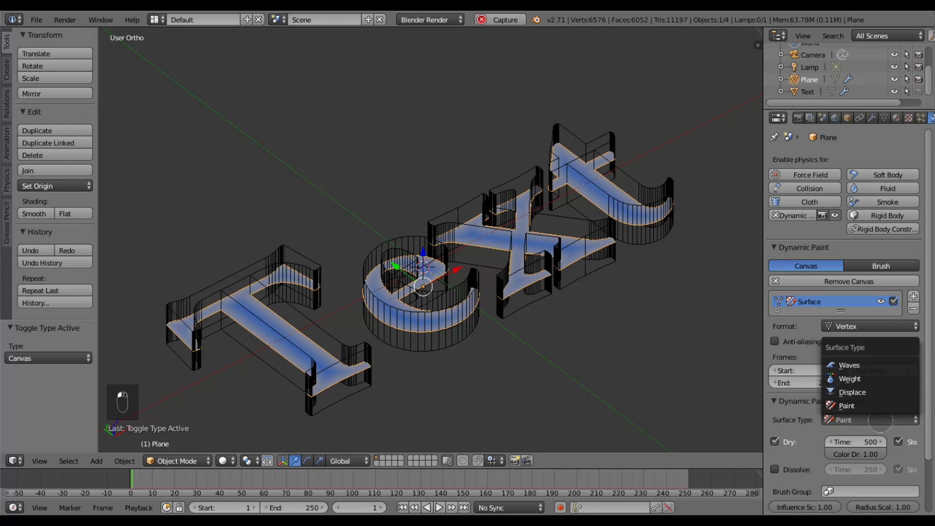
left_click(850, 378)
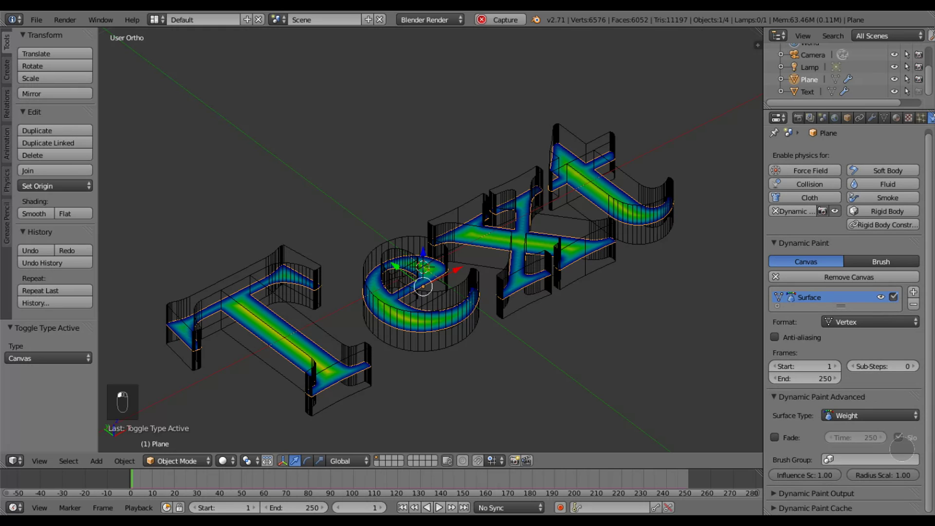
left_click(840, 493)
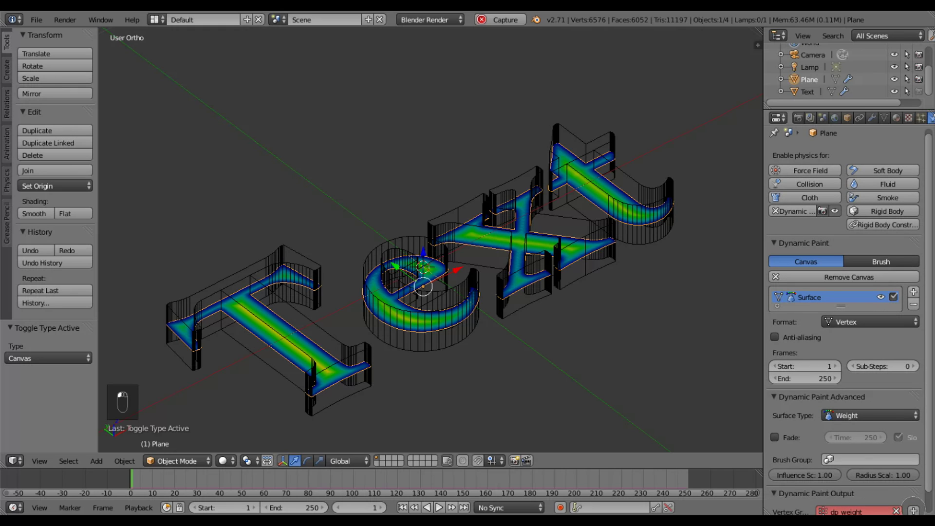
left_click(914, 510)
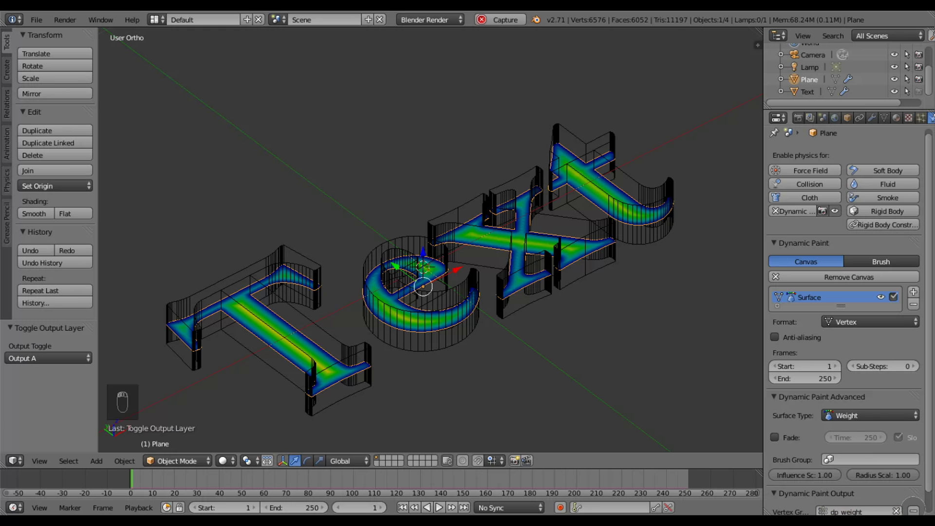
Step: Change the Text brush's paint distance to 0.04, then reselect the Plane
right_click(556, 130)
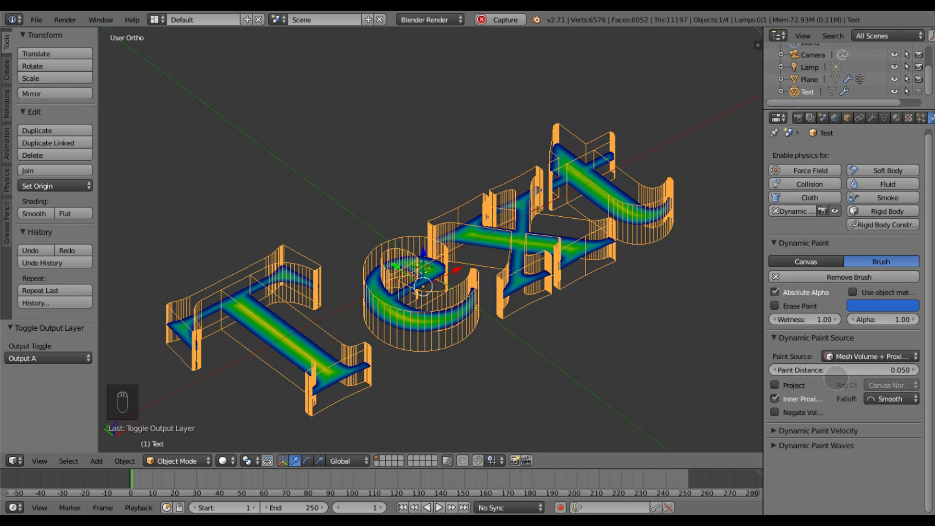
left_click(833, 369)
left_click(833, 369)
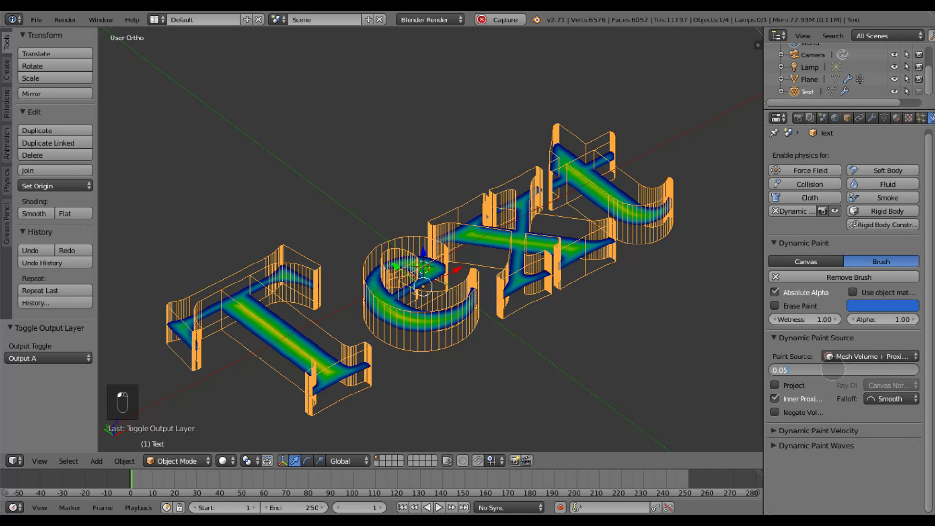
type("4")
key("Return")
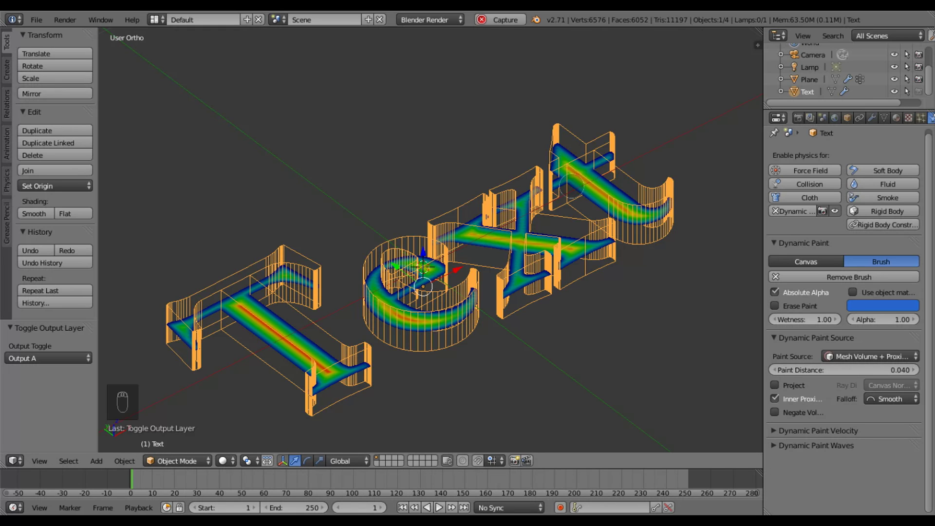
right_click(520, 241)
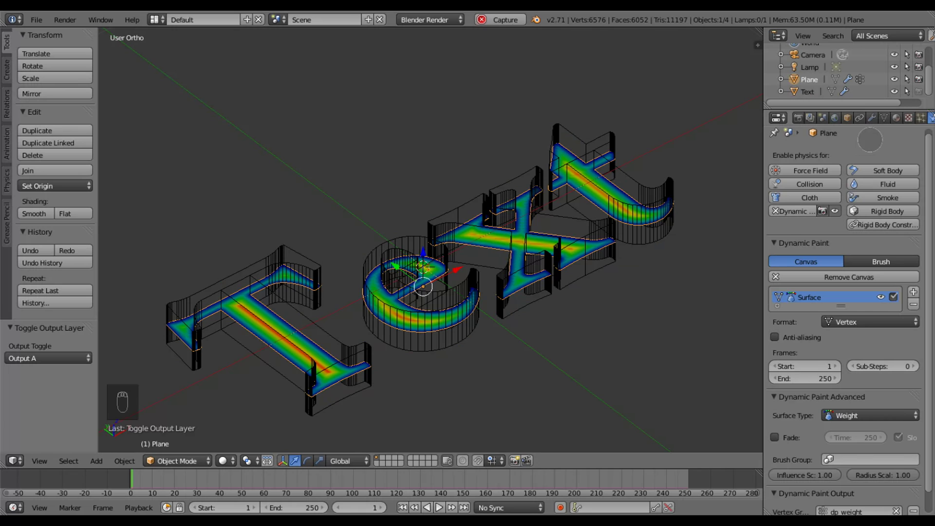
left_click(871, 117)
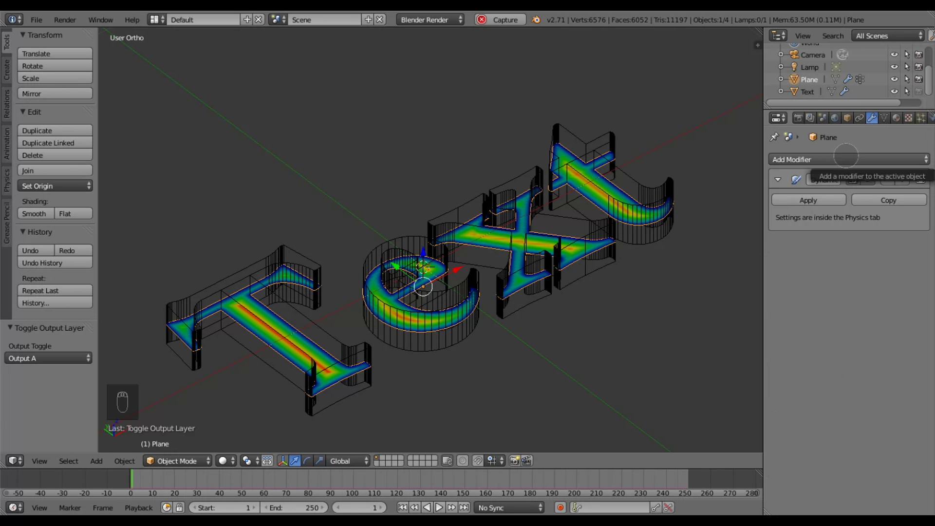
Step: Add a Solidify modifier to the Plane using the dp_weight vertex group
left_click(846, 157)
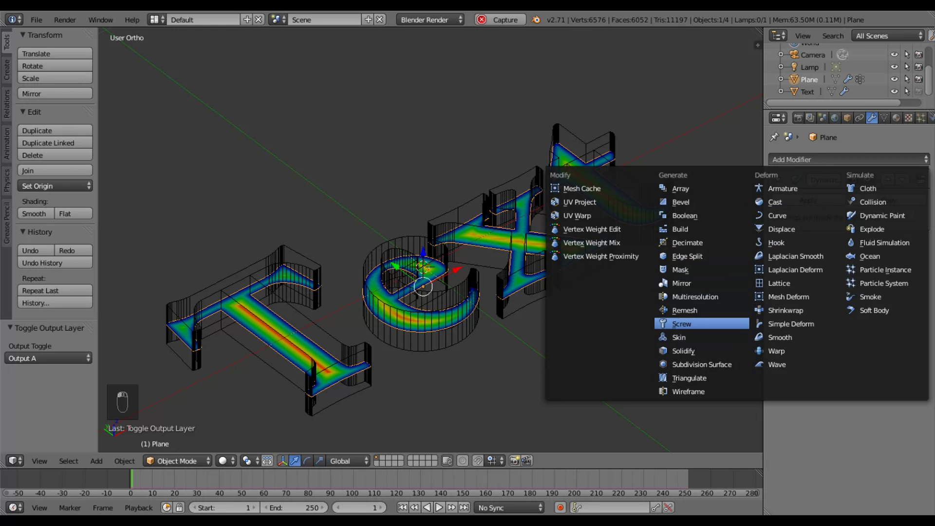
left_click(698, 351)
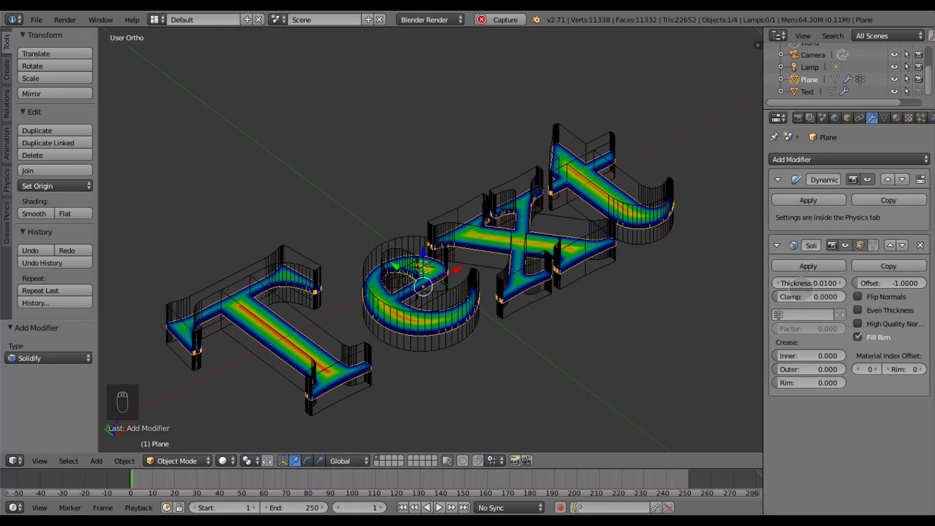
left_click(780, 315)
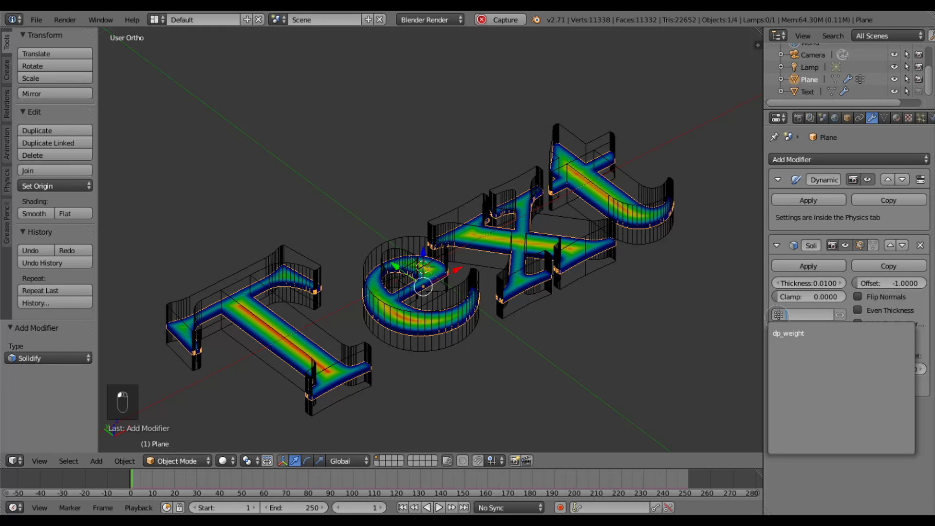
left_click(789, 334)
middle_click_drag(469, 349, 480, 317)
Step: Set the Solidify thickness to -0.05, then -0.03, and inspect the embossed 'e'
left_click(809, 284)
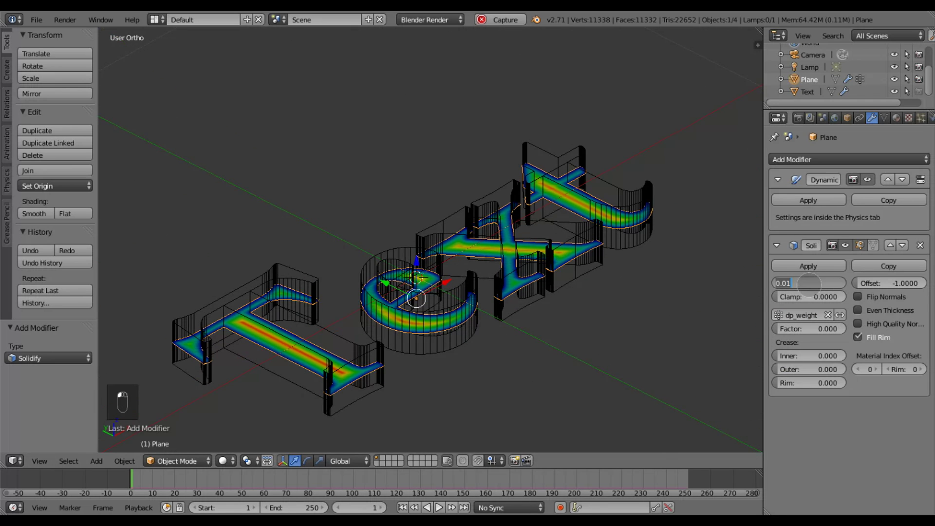
key("BackSpace")
key("Return")
middle_click_drag(479, 281, 482, 258)
left_click(808, 283)
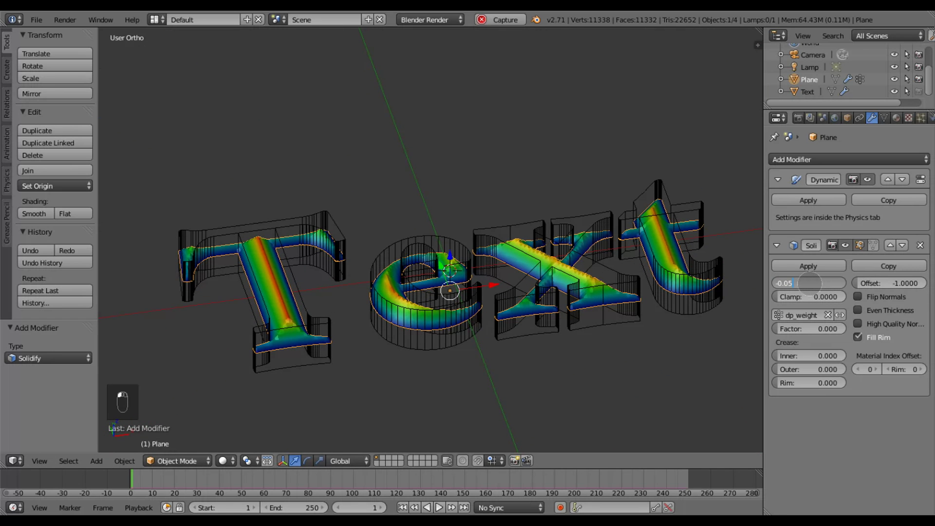
key("BackSpace")
type("3")
key("Return")
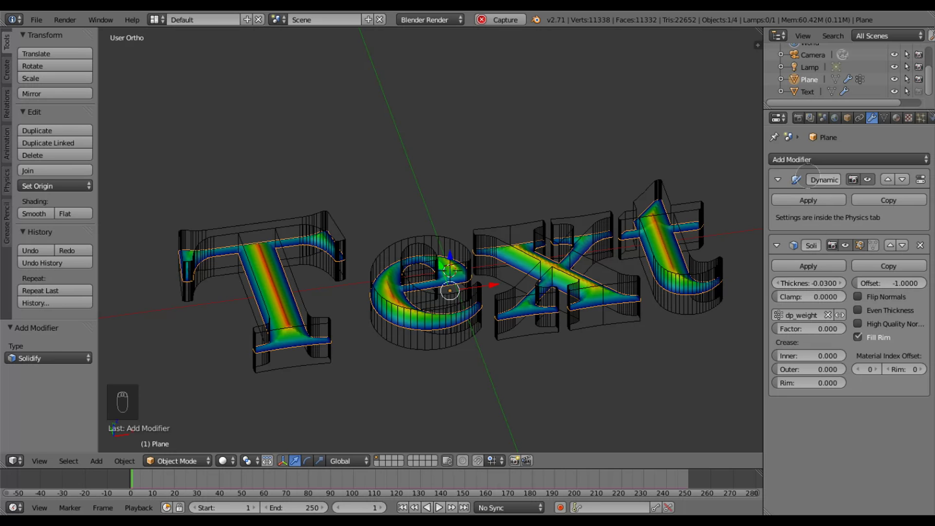
scroll(408, 302, "up", 5)
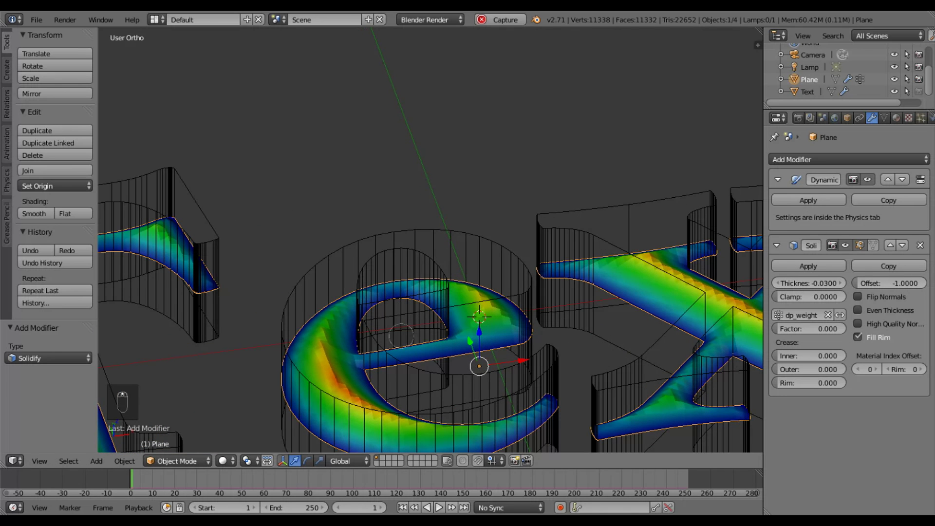
middle_click_drag(433, 279, 438, 280)
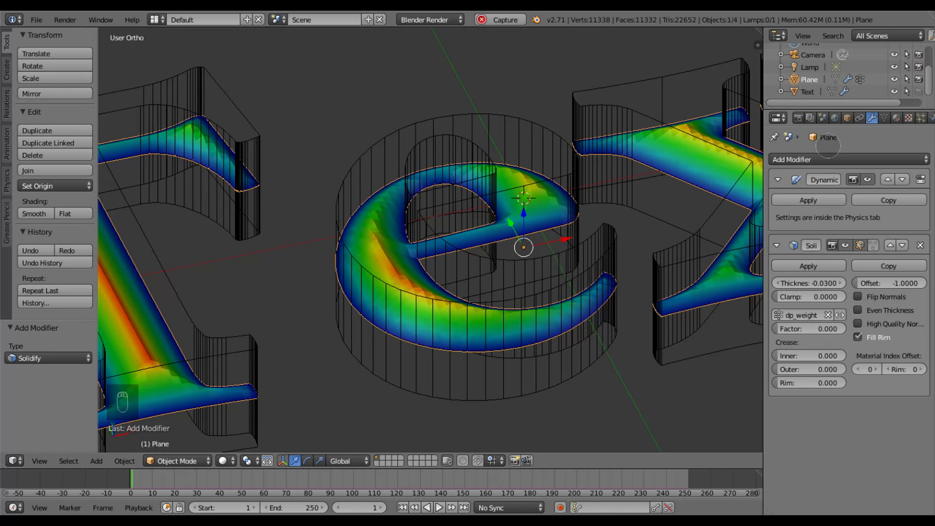
Step: Add a Subdivision Surface modifier at view level 2 and shade the Plane smooth
left_click(828, 158)
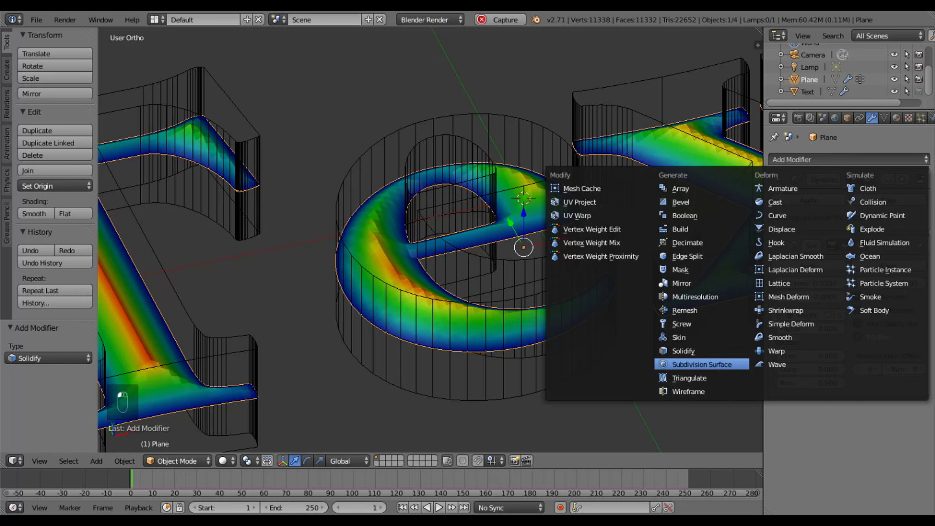
left_click(699, 365)
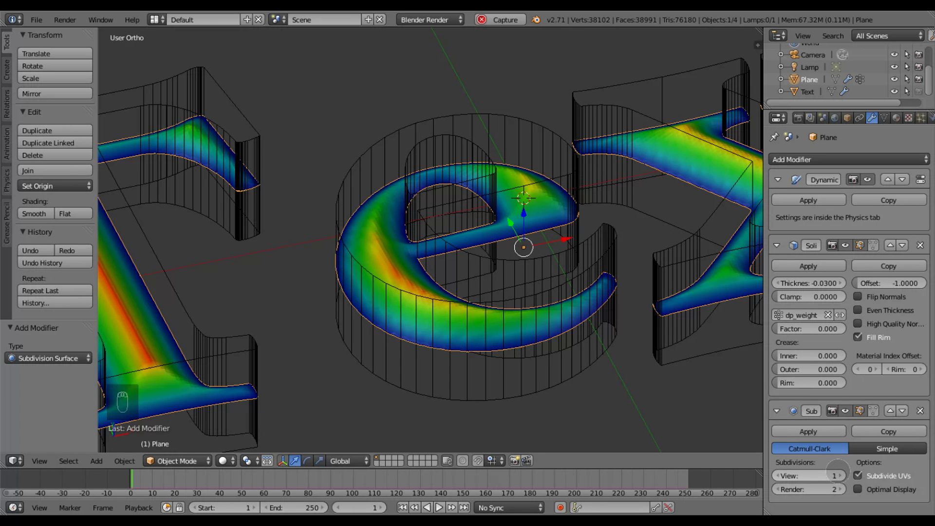
left_click(841, 476)
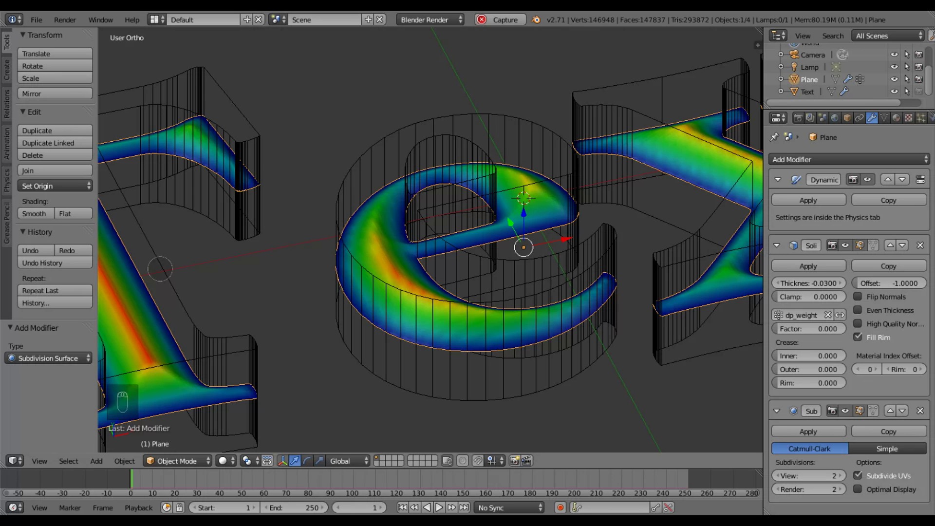
left_click(35, 213)
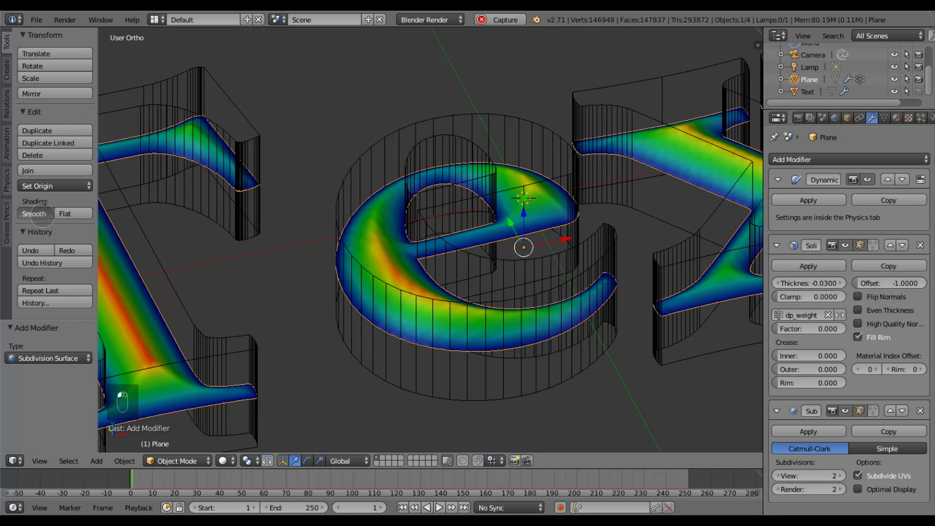
Step: Frame the text on the paper and render the scene with F12
middle_click_drag(588, 222, 332, 288, "shift")
middle_click_drag(653, 244, 451, 268, "shift")
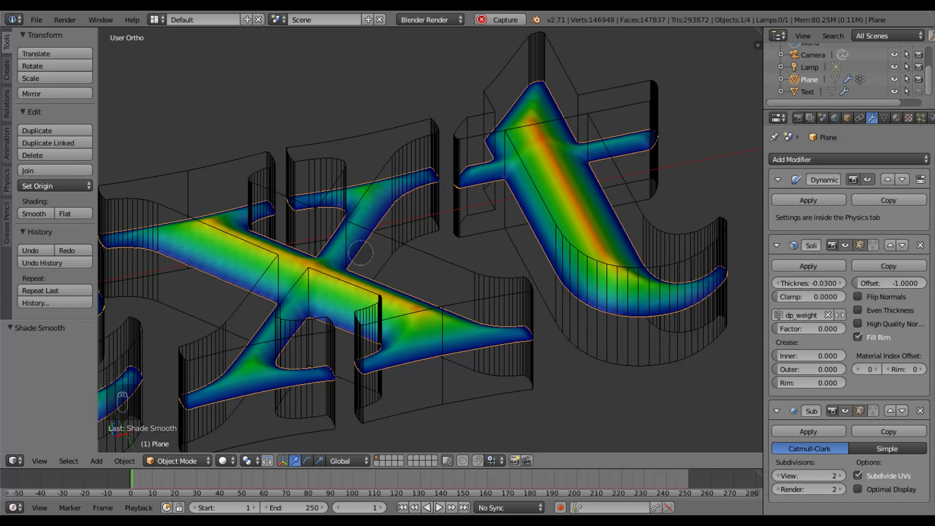
scroll(361, 253, "down", 5)
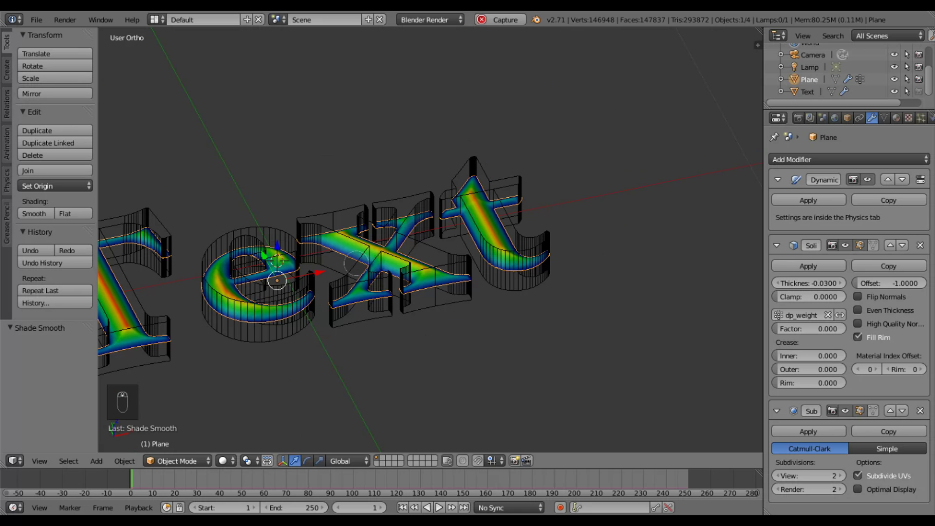
key("F12")
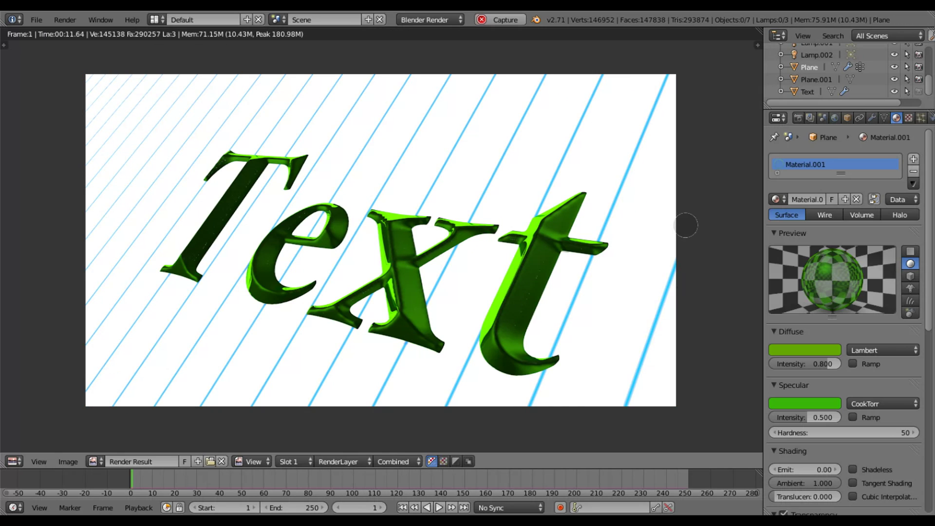
Step: Enable Receive Transparent shadows on the paper plane's material and re-render with F12
key("Escape")
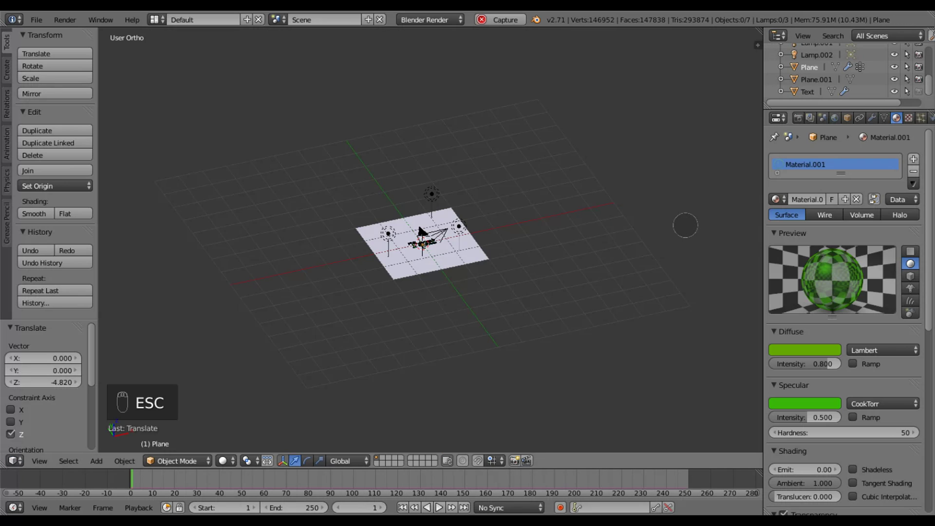
right_click(469, 257)
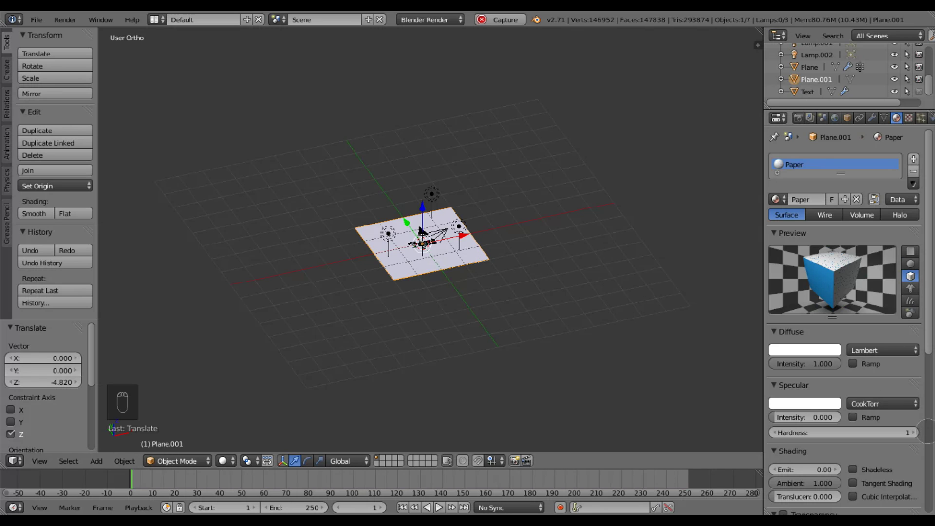
scroll(925, 431, "down", 10)
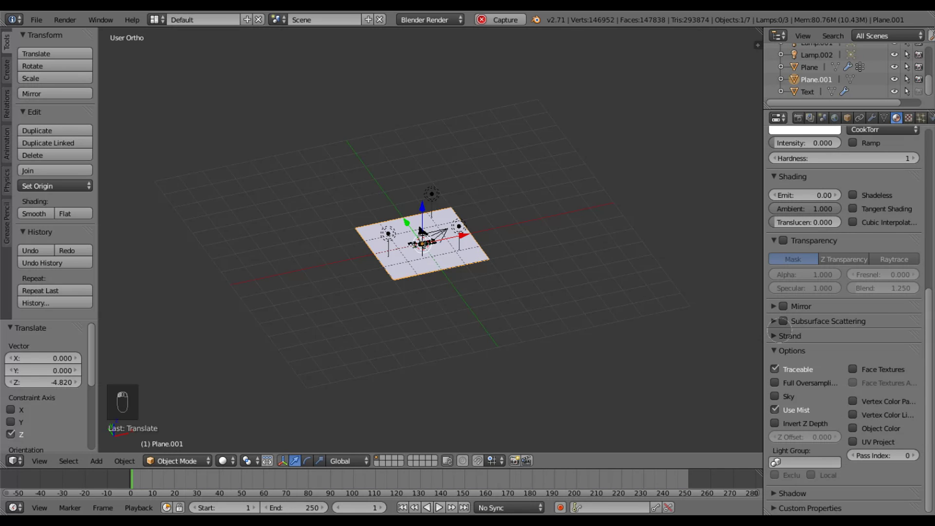
left_click(779, 494)
scroll(828, 472, "down", 4)
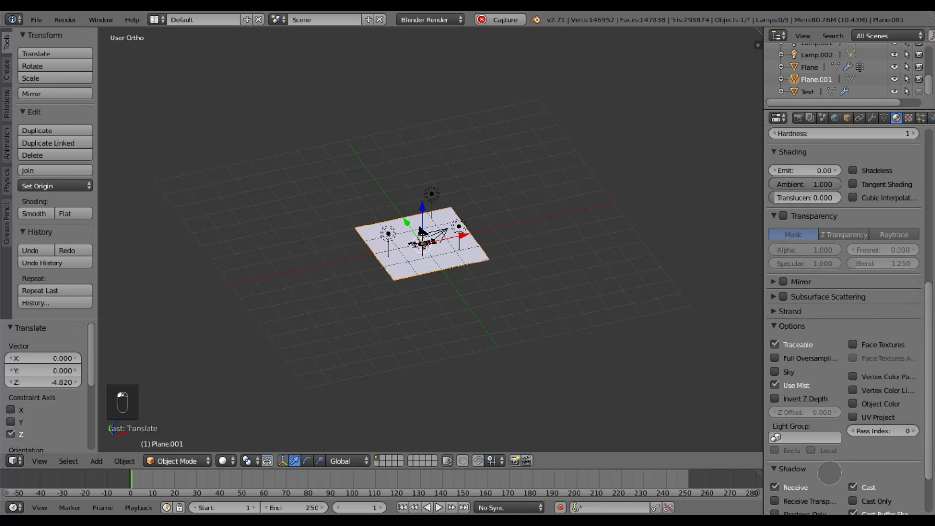
left_click(775, 451)
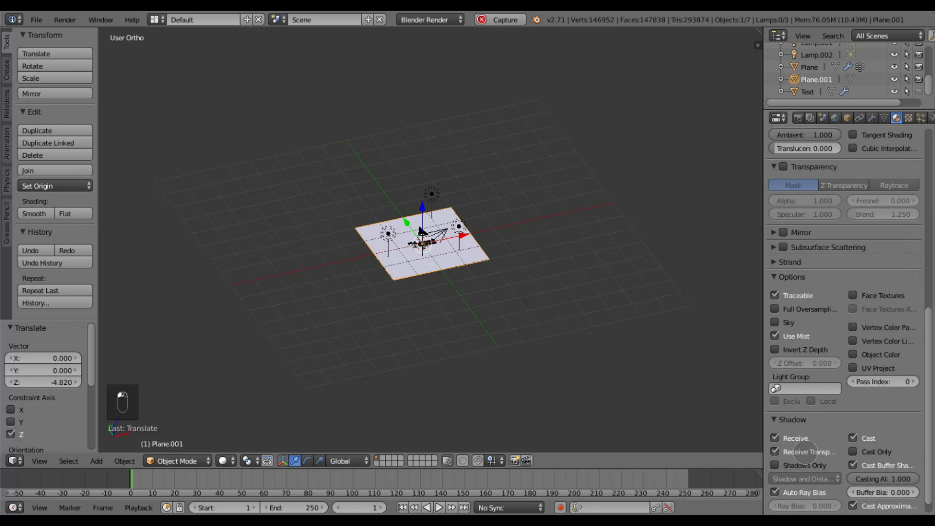
key("F12")
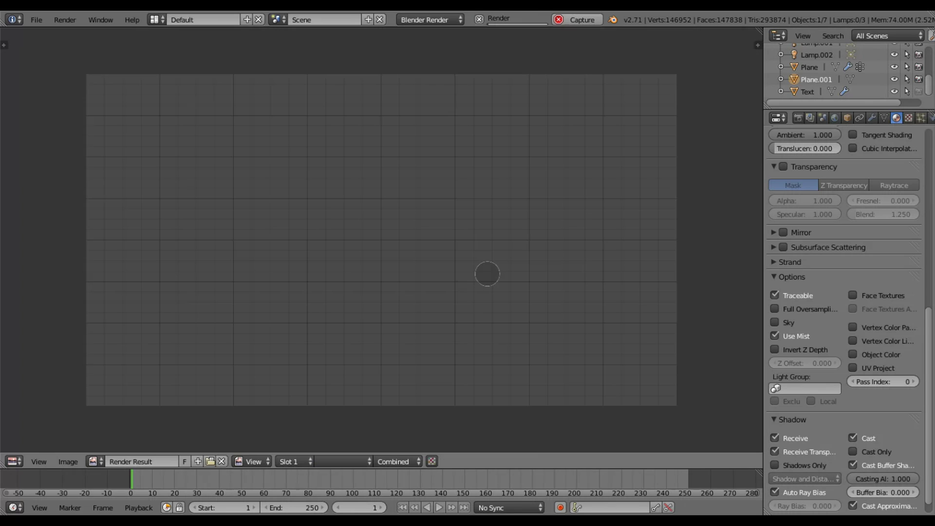